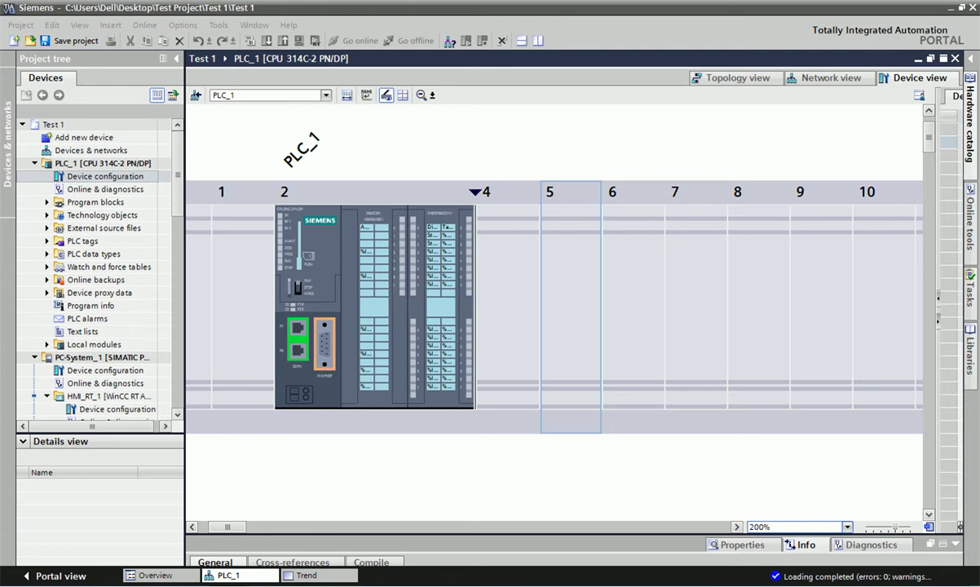
Step: Examine the PLC_1 hardware configuration and the HMI_RT_1 runtime under PC-System_1 in the project
left_click(312, 364)
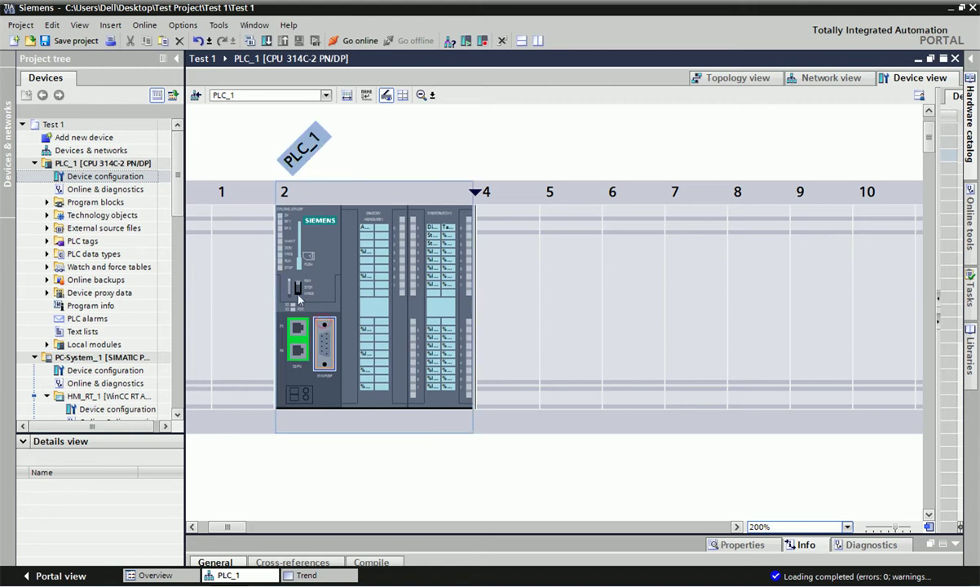
scroll(166, 243, "down", 4)
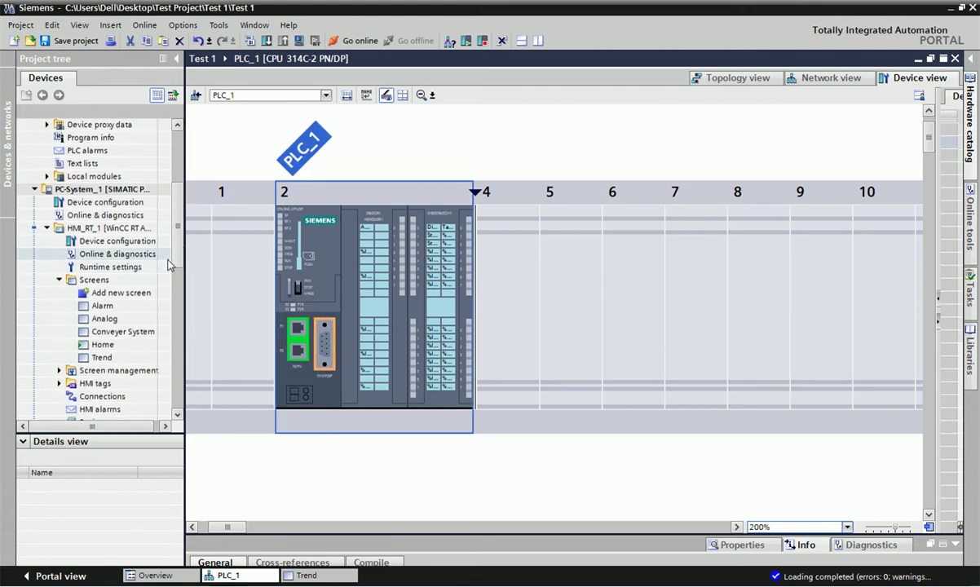
left_click_drag(184, 285, 237, 291)
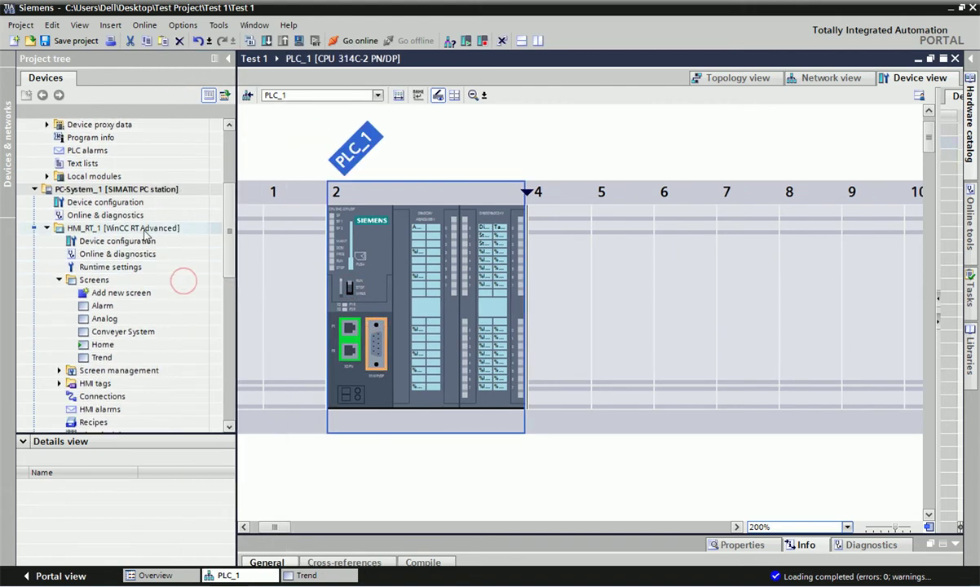
left_click(145, 231)
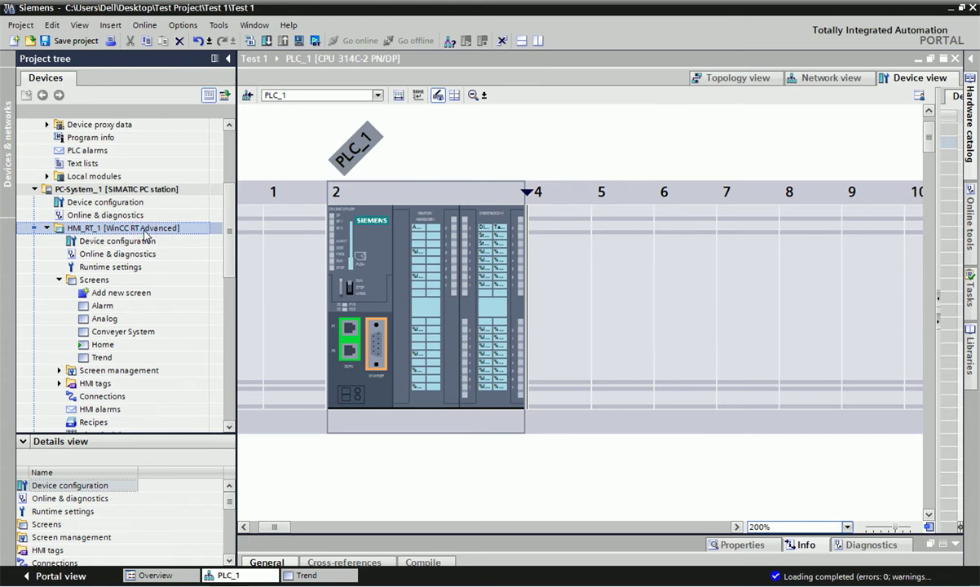
left_click_drag(229, 253, 230, 192)
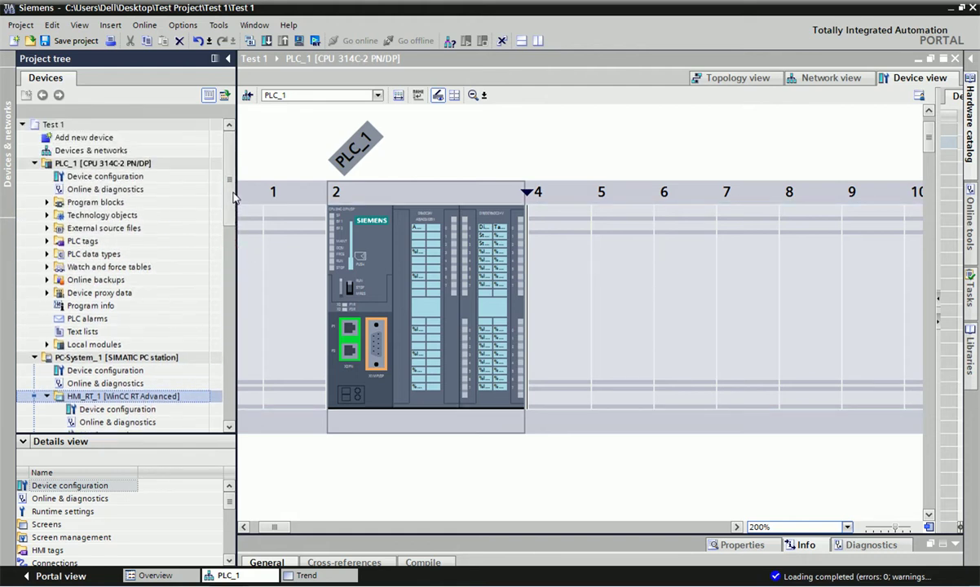
Step: Open Main [OB1] of PLC_1 and examine the SCALE block and its Analog Signal input in Network 2
double_click(100, 204)
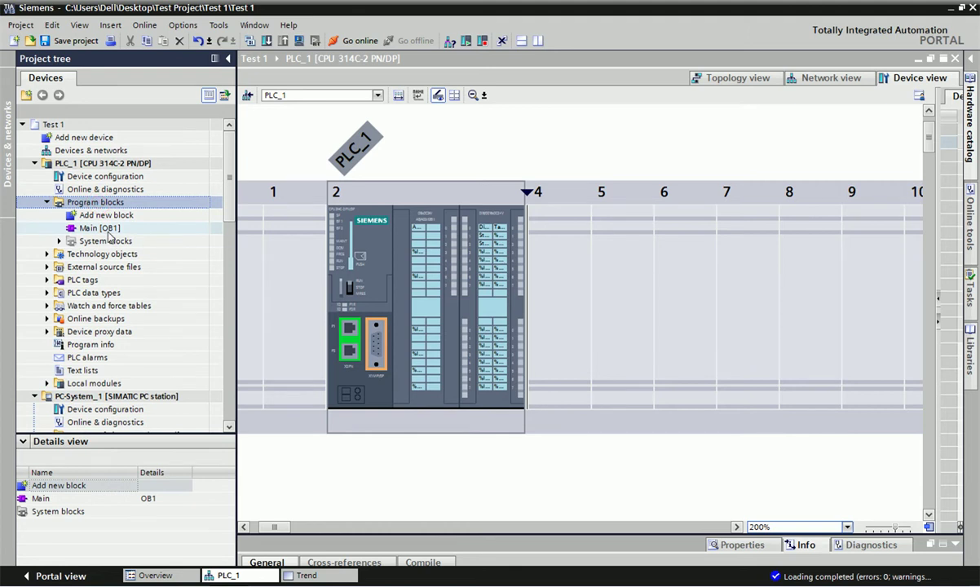
left_click(108, 228)
double_click(109, 231)
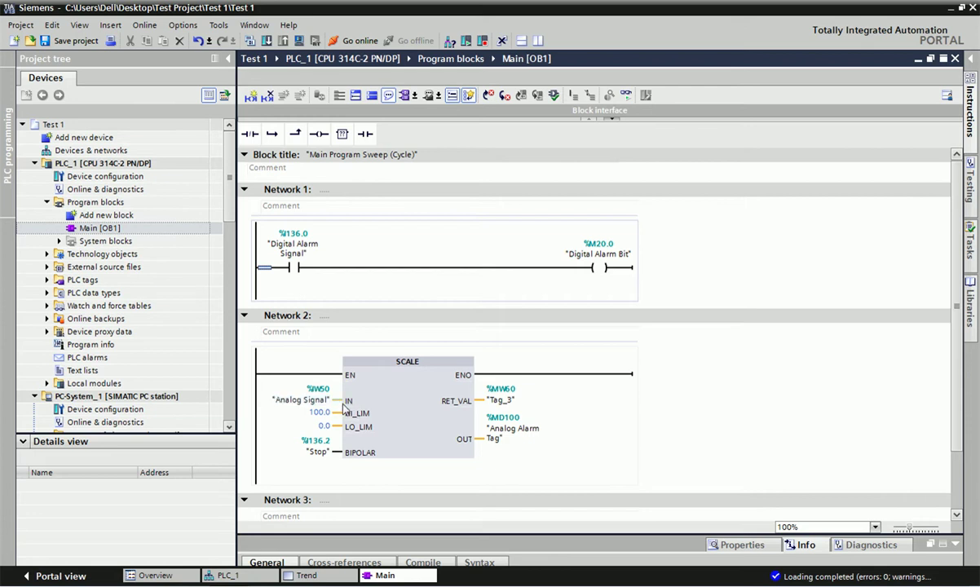
left_click(312, 399)
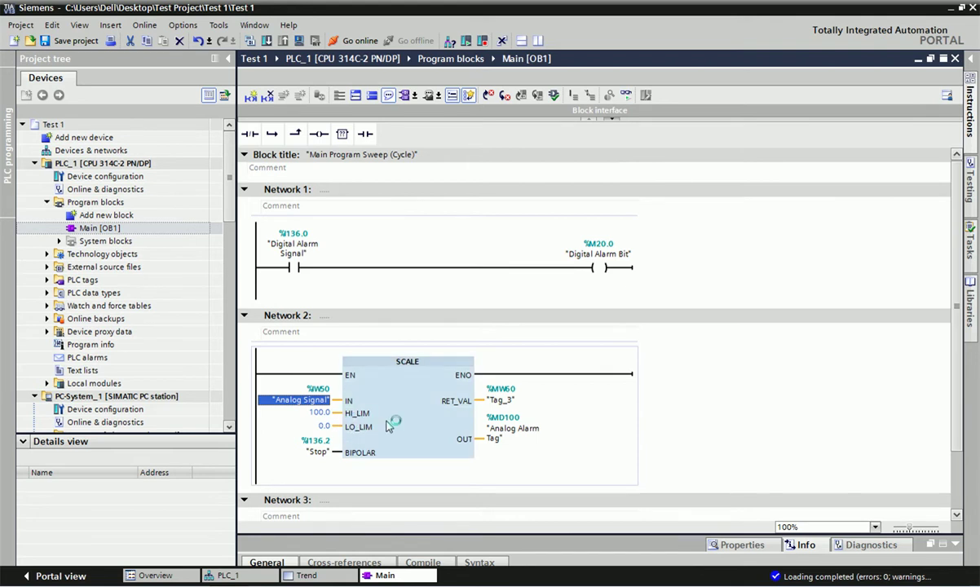
left_click(408, 405)
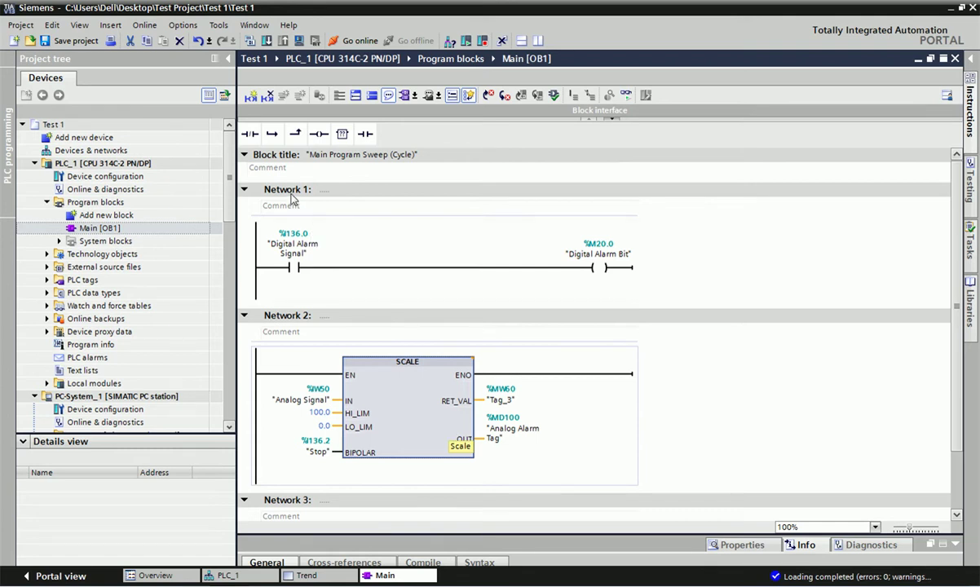
Step: Open the Trend screen of HMI_RT_1 and place a Trend view control on it
left_click_drag(230, 183, 235, 271)
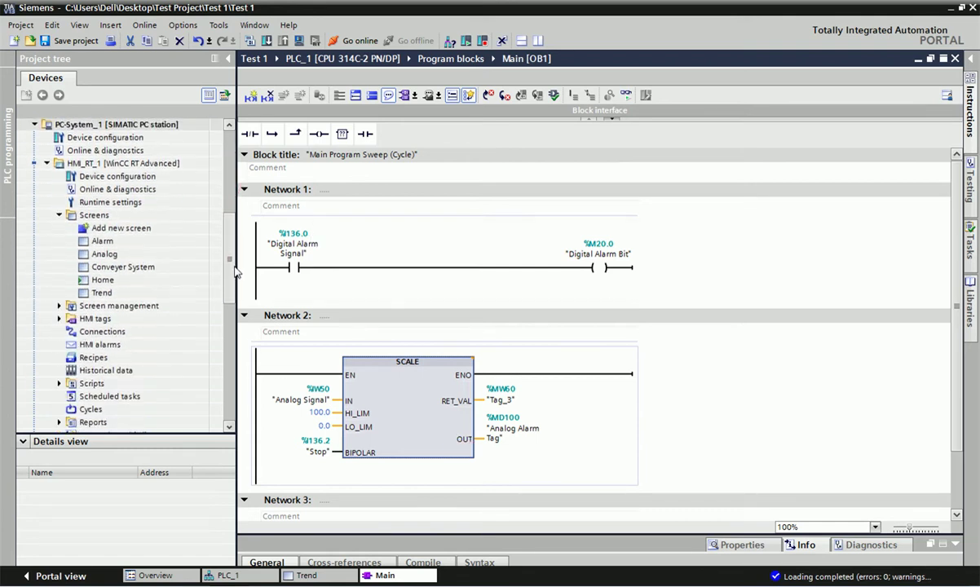
double_click(115, 296)
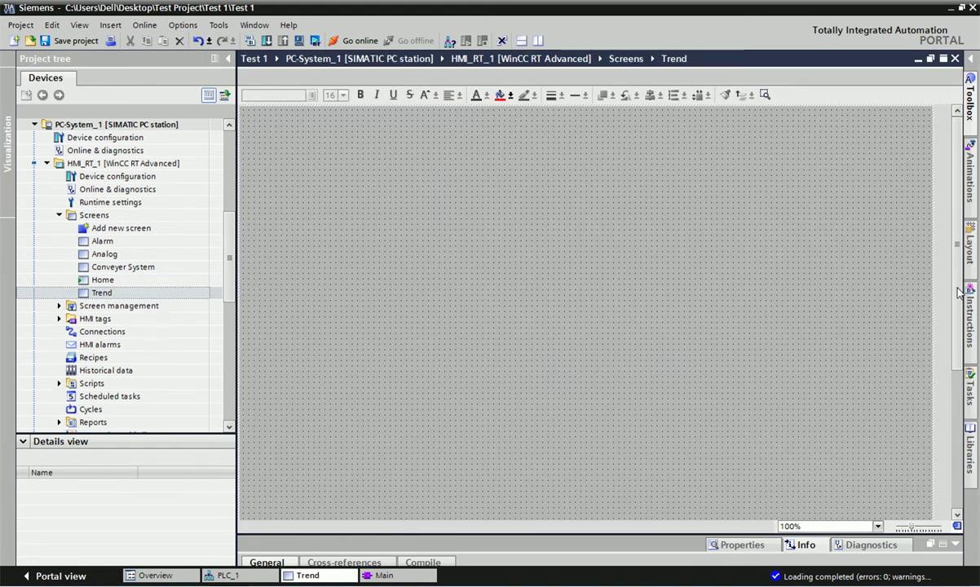
left_click(967, 122)
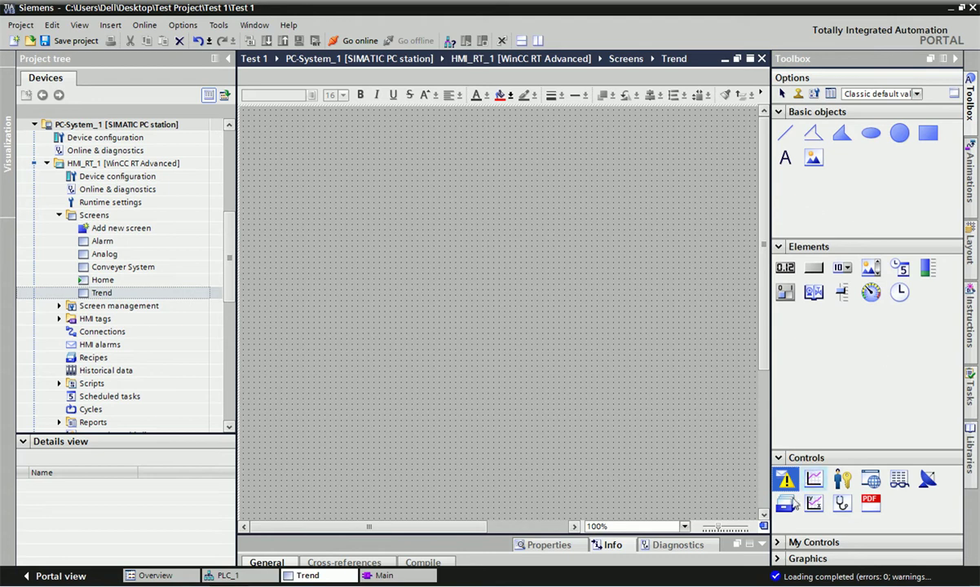
left_click_drag(845, 449, 832, 344)
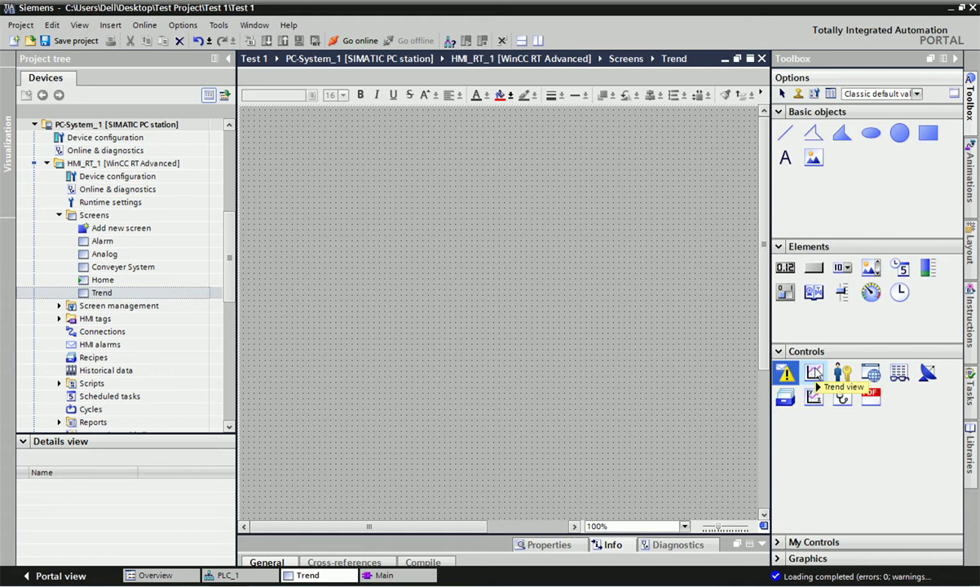
left_click_drag(813, 372, 488, 308)
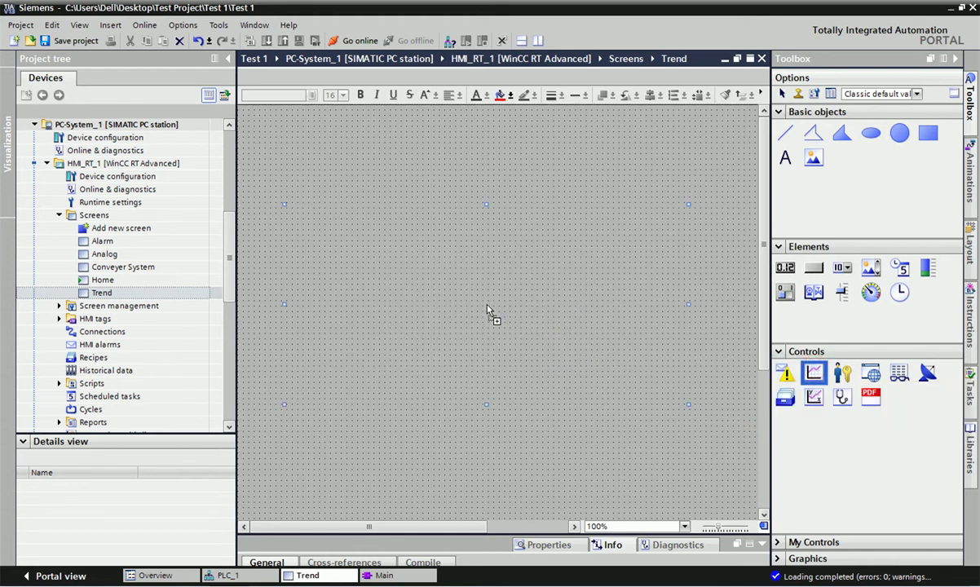
Step: Enlarge the trend view and position it near the upper middle of the Trend screen
left_click(955, 59)
left_click_drag(608, 255, 650, 202)
left_click_drag(728, 351, 881, 439)
left_click_drag(645, 317, 625, 294)
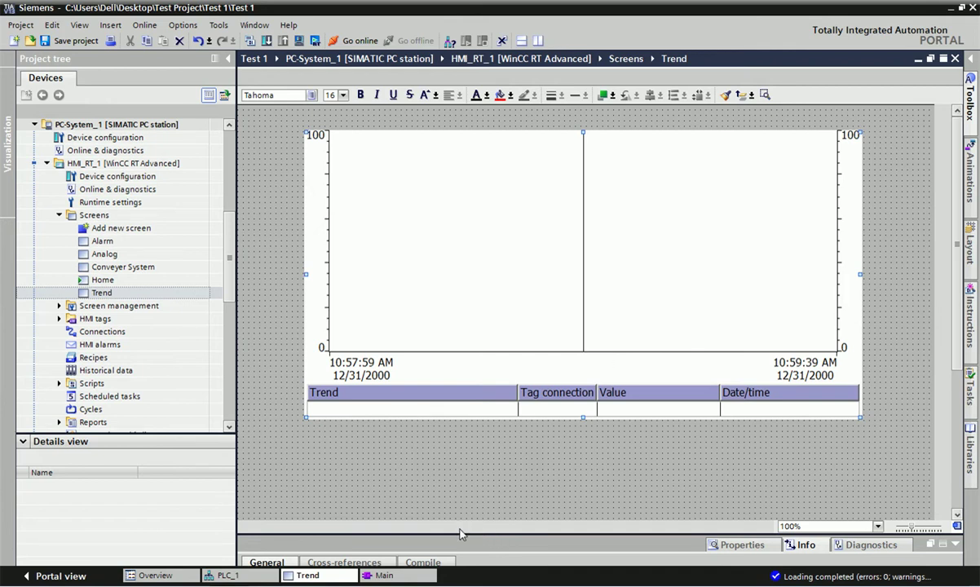
Step: Add a trend named "Temp Signal" to the trend view's Trend properties
left_click_drag(459, 535, 441, 327)
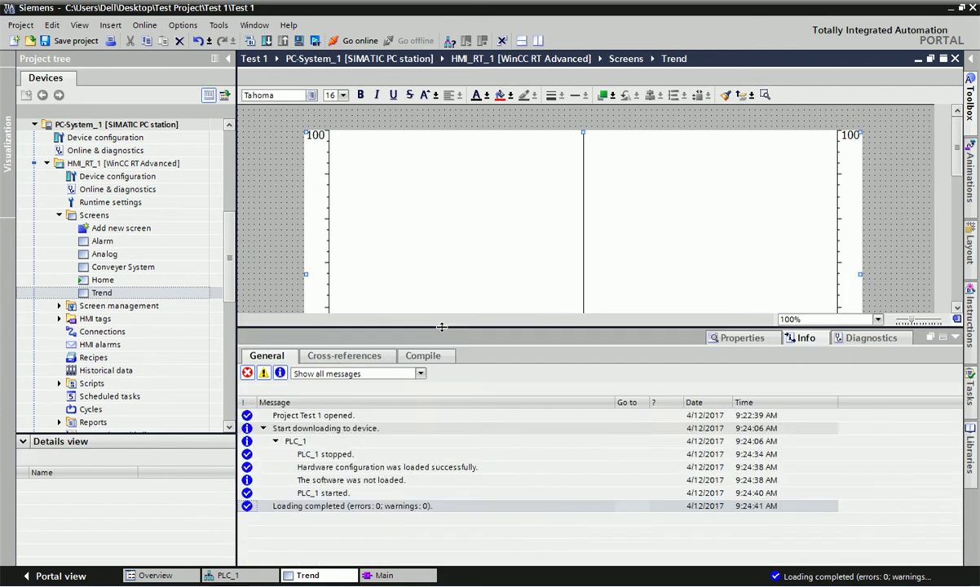
left_click(737, 339)
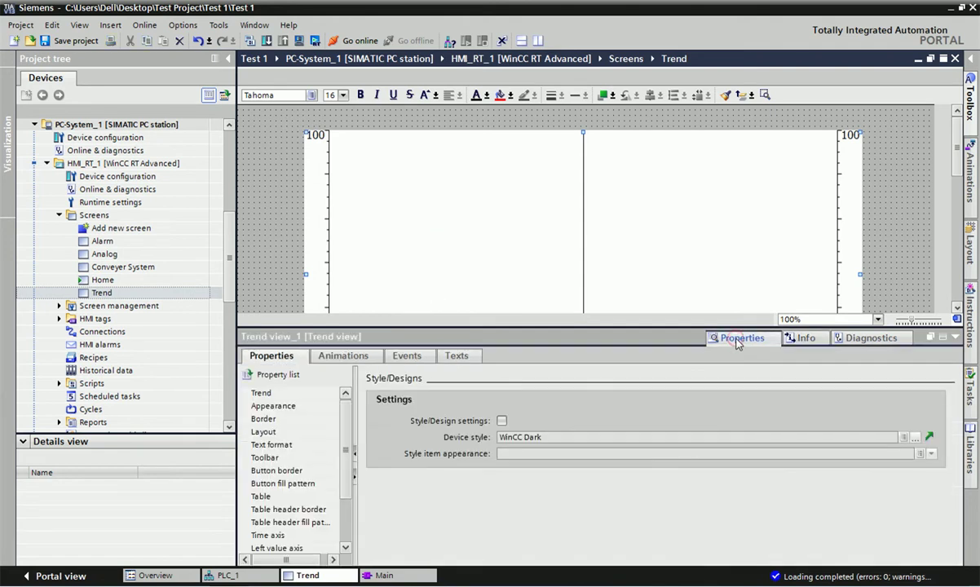
left_click(260, 394)
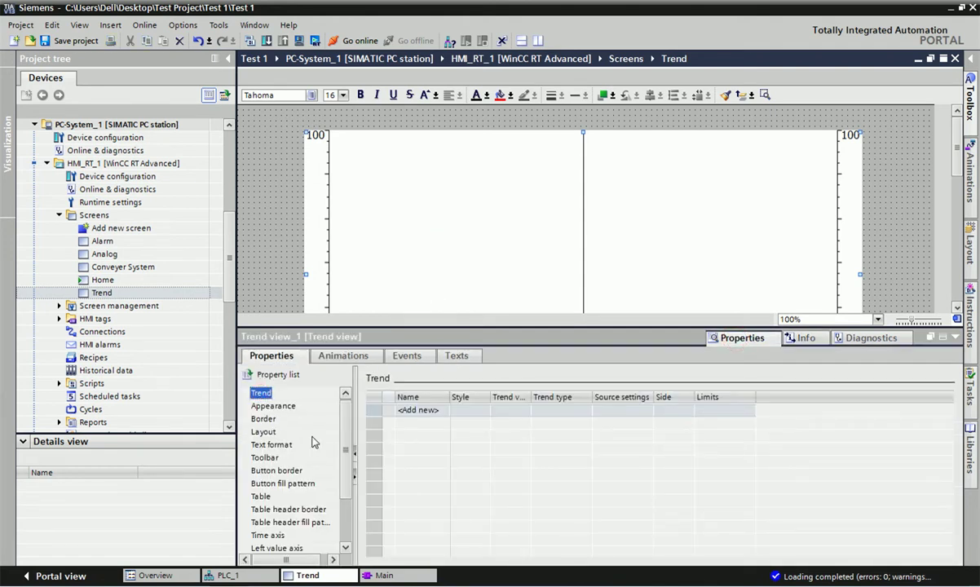
double_click(416, 410)
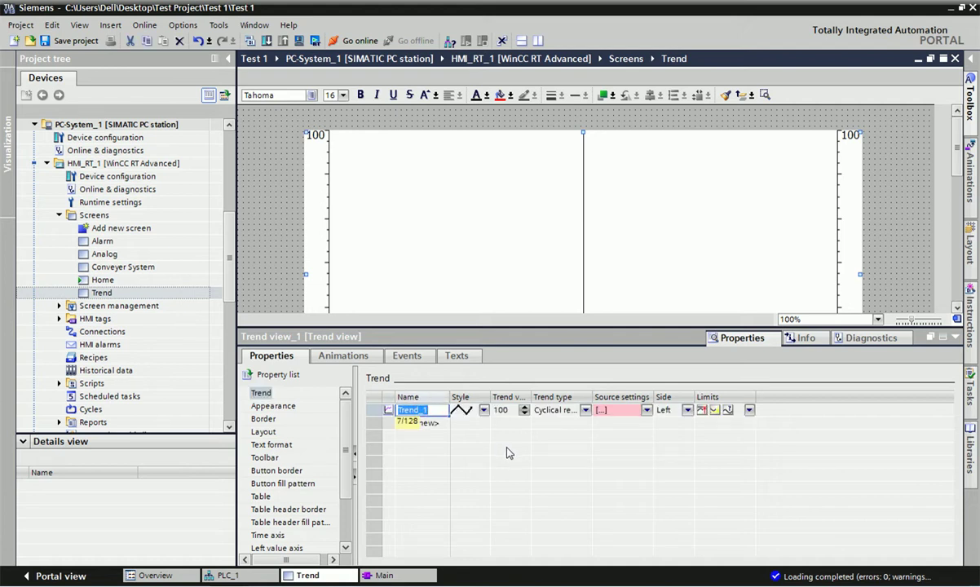
type("Temp Signal")
key("Return")
Step: Try raising the Temp Signal trend's number of trend values and bring it back to 100
left_click_drag(490, 397, 620, 397)
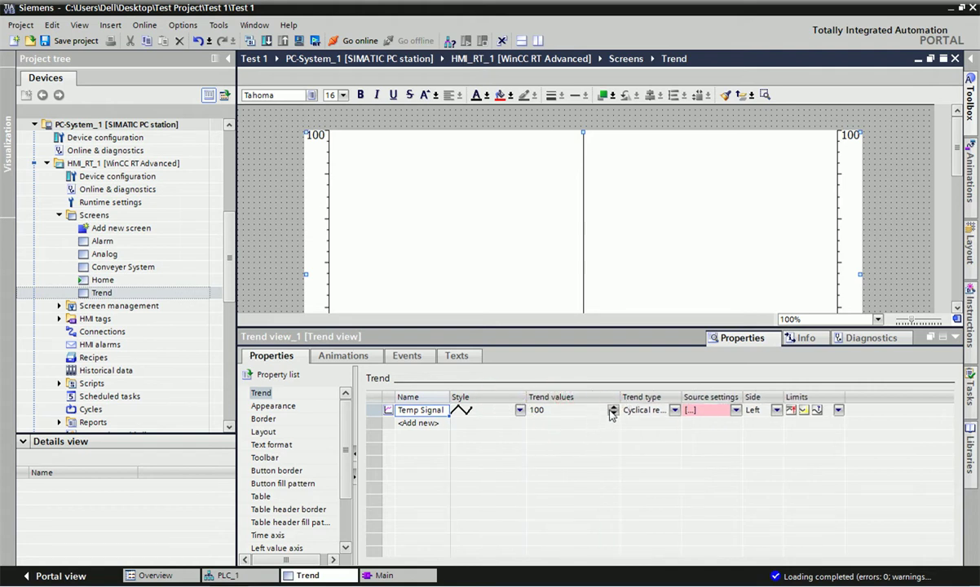
left_click(612, 407)
left_click(613, 407)
left_click(612, 413)
left_click(612, 414)
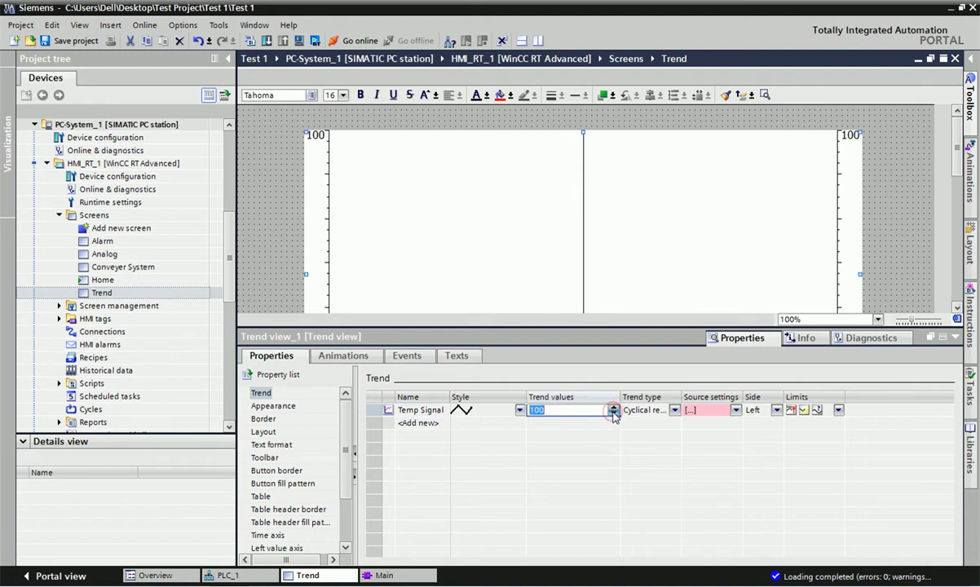
Step: Try the Bit-triggered real time trend type for Temp Signal and set it back to Cyclical real time
double_click(682, 397)
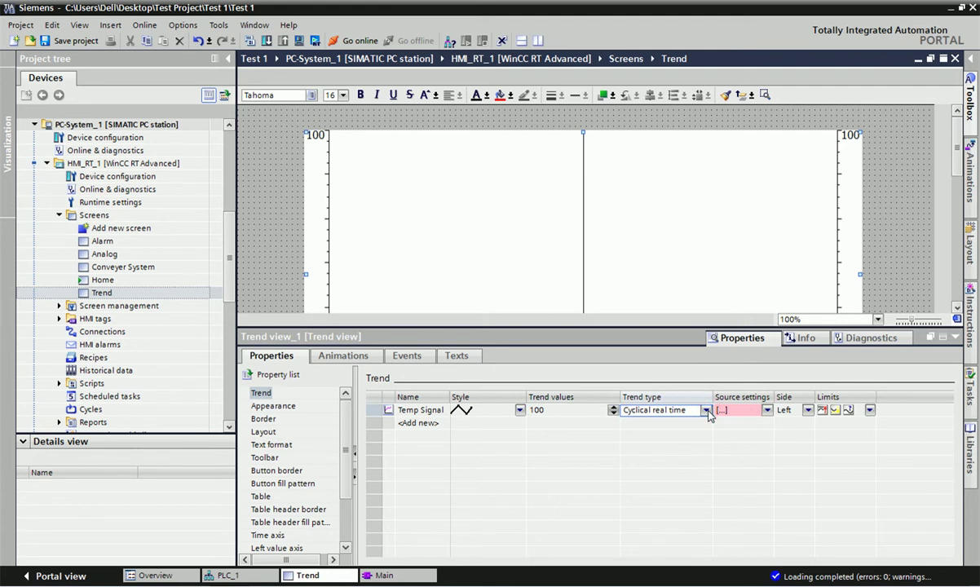
left_click(706, 411)
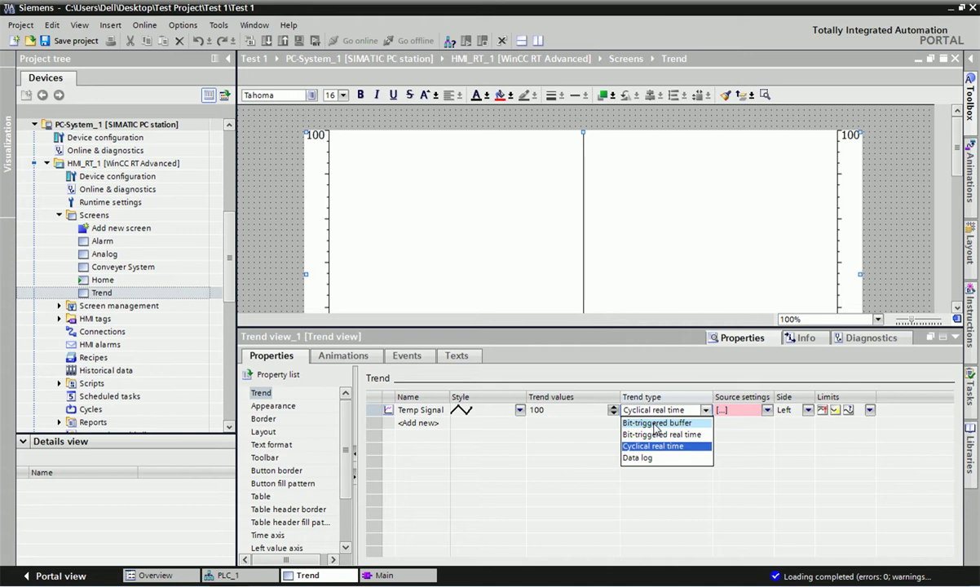
left_click(653, 434)
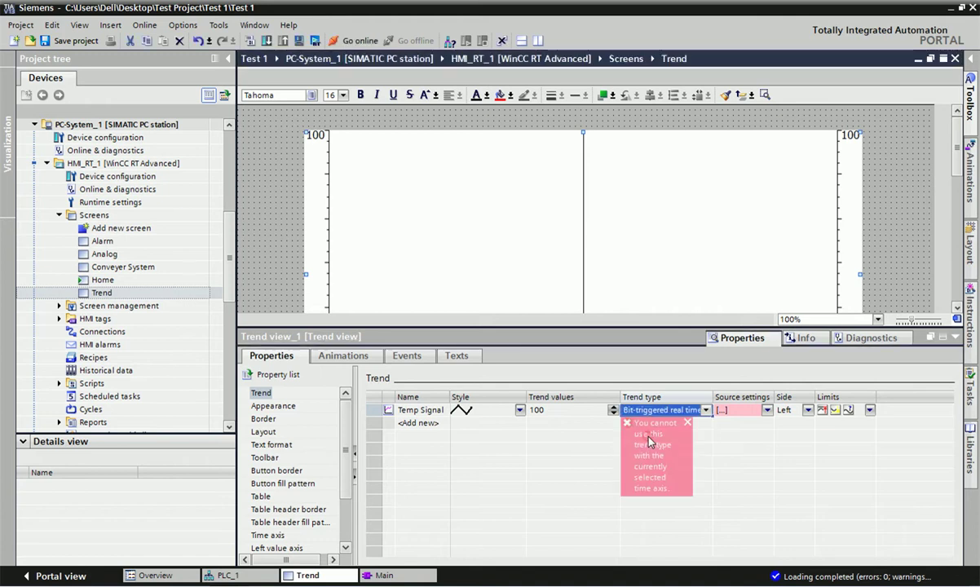
left_click(665, 410)
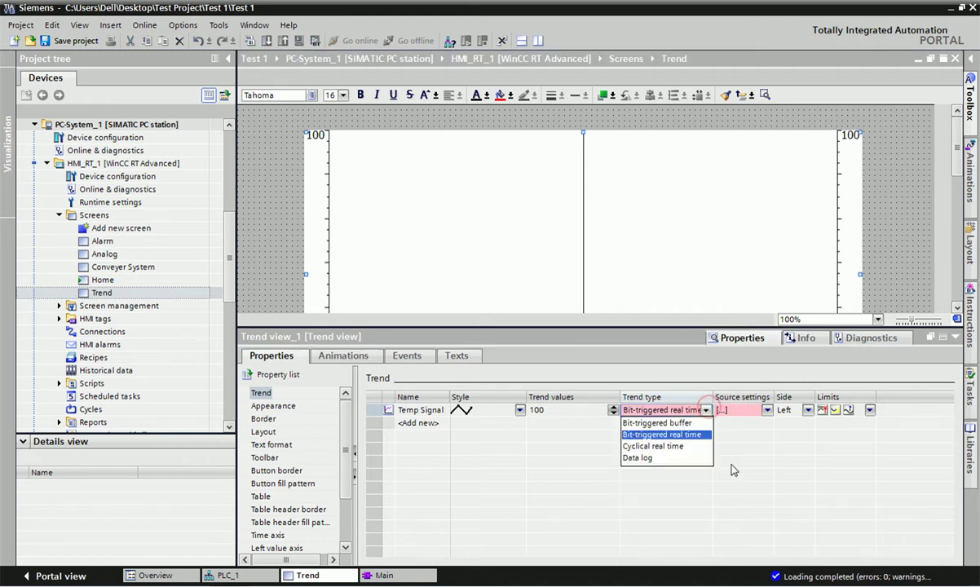
left_click(656, 446)
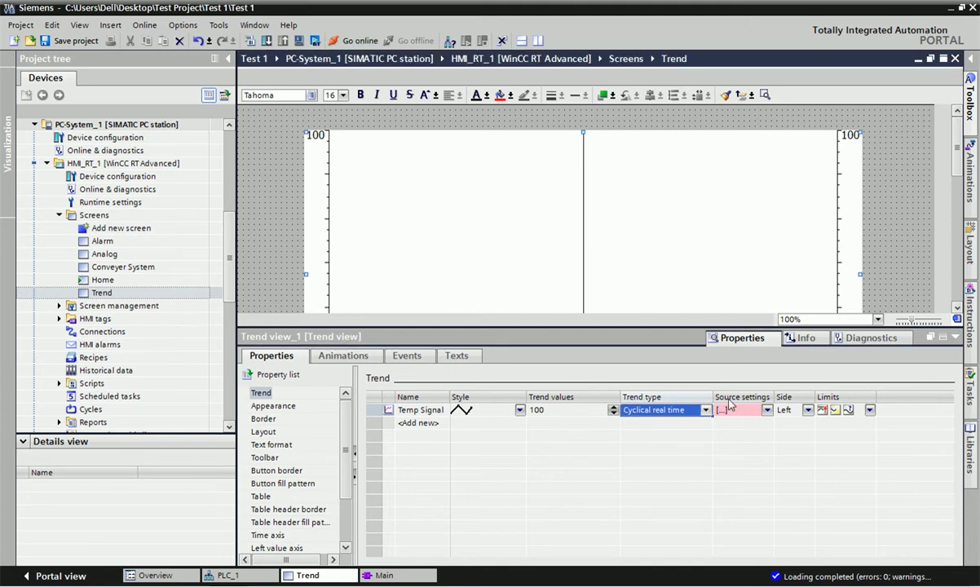
Step: Assign Analog Alarm Tag from the PLC's default tag table as Temp Signal's process value source, keeping the 1.0 s cycle
left_click_drag(773, 397, 841, 397)
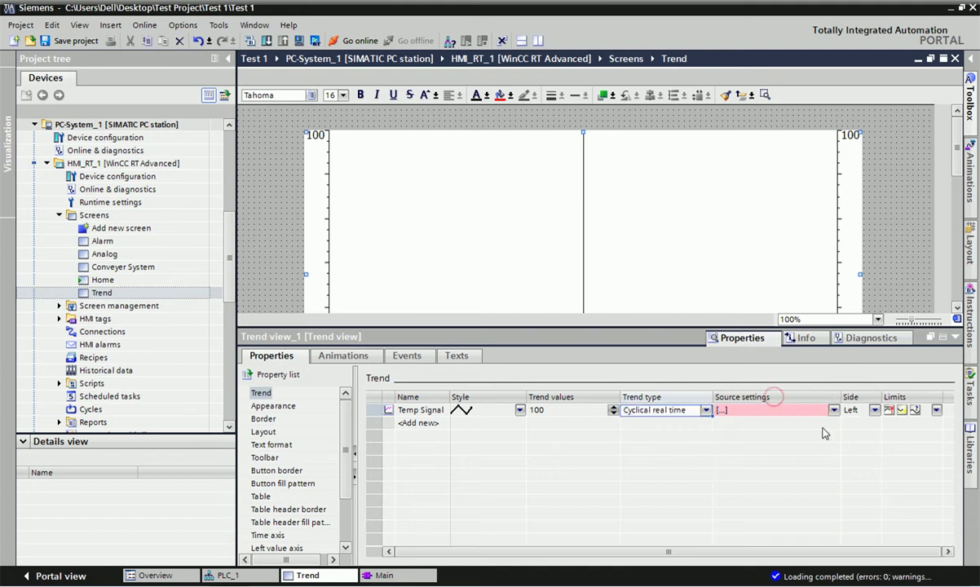
left_click(759, 412)
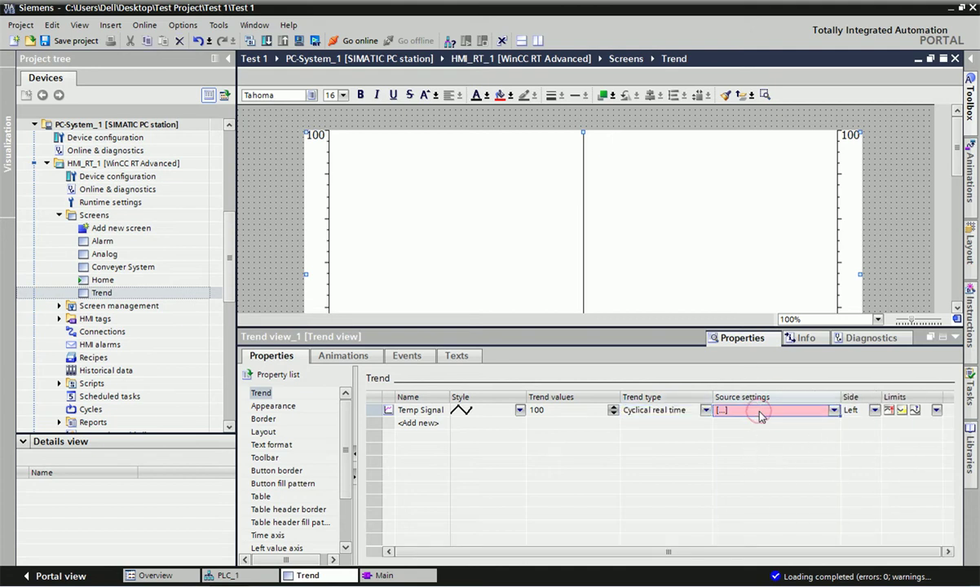
left_click(834, 411)
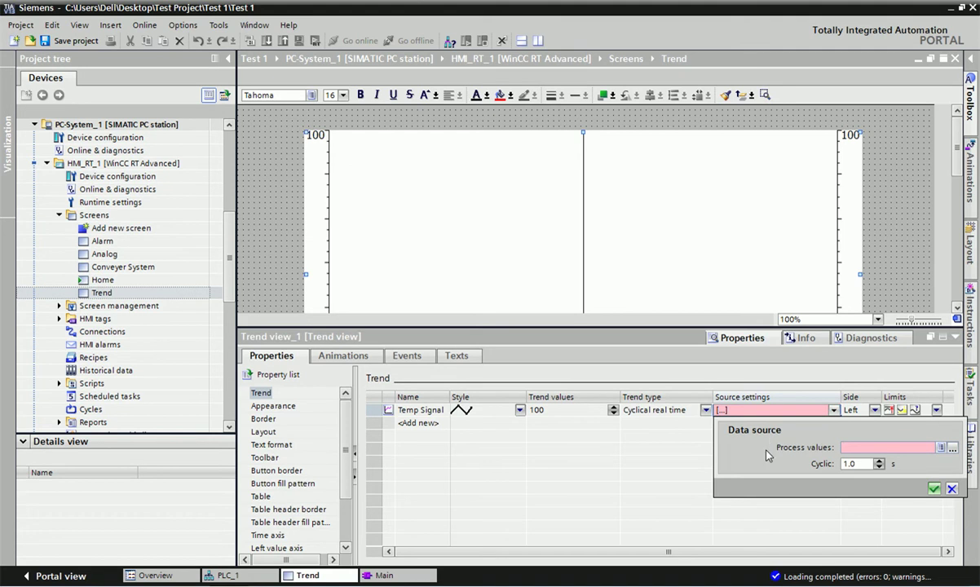
left_click(952, 449)
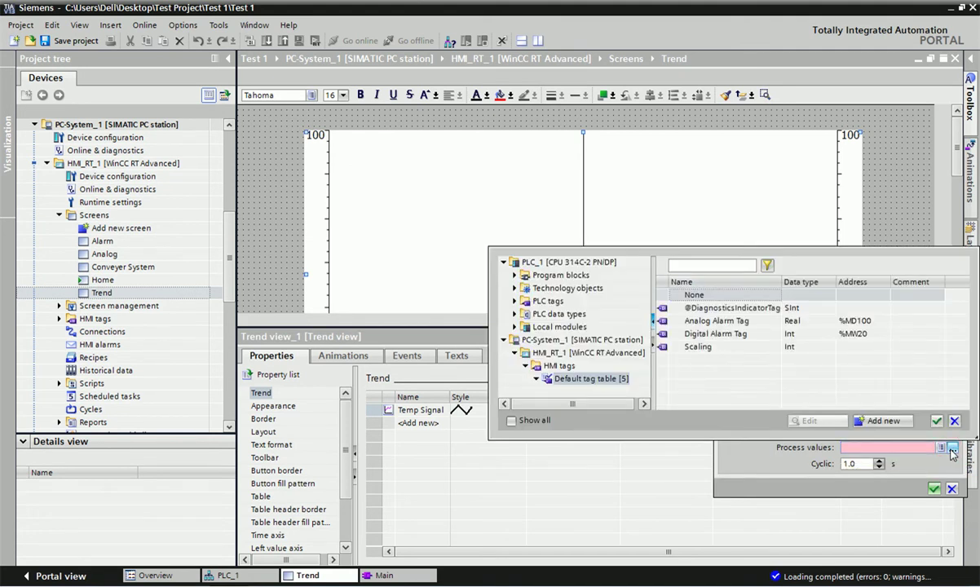
double_click(542, 304)
left_click(593, 314)
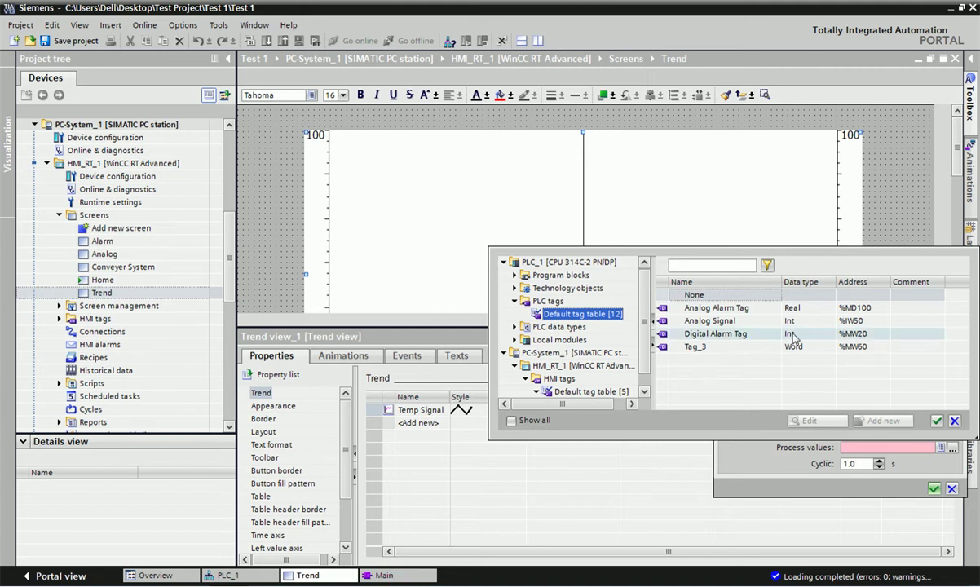
left_click(732, 308)
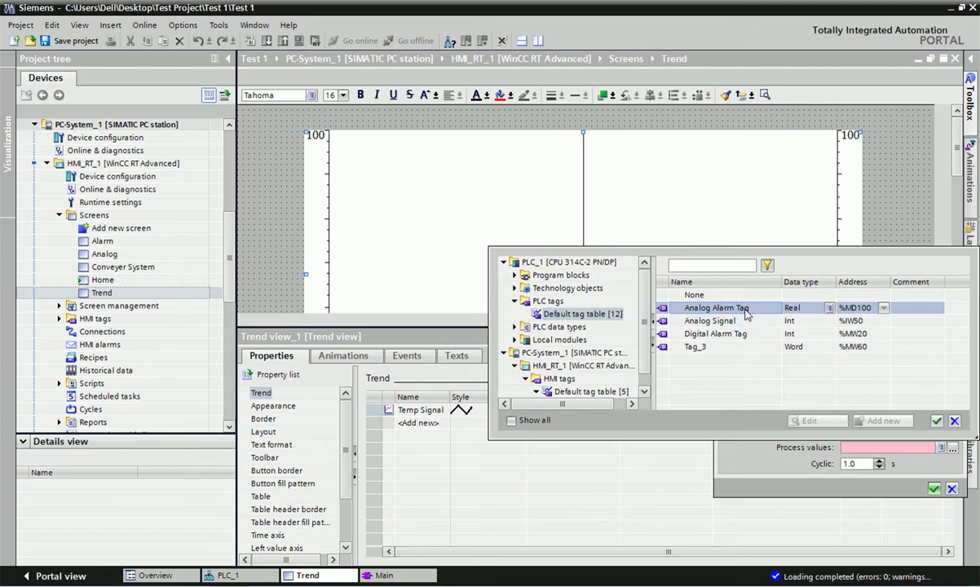
left_click(937, 422)
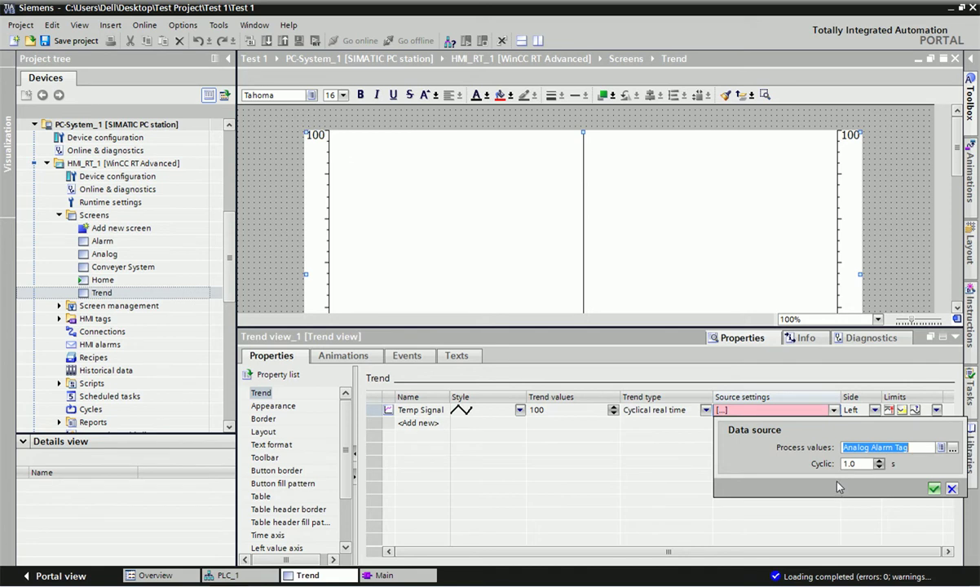
left_click(880, 466)
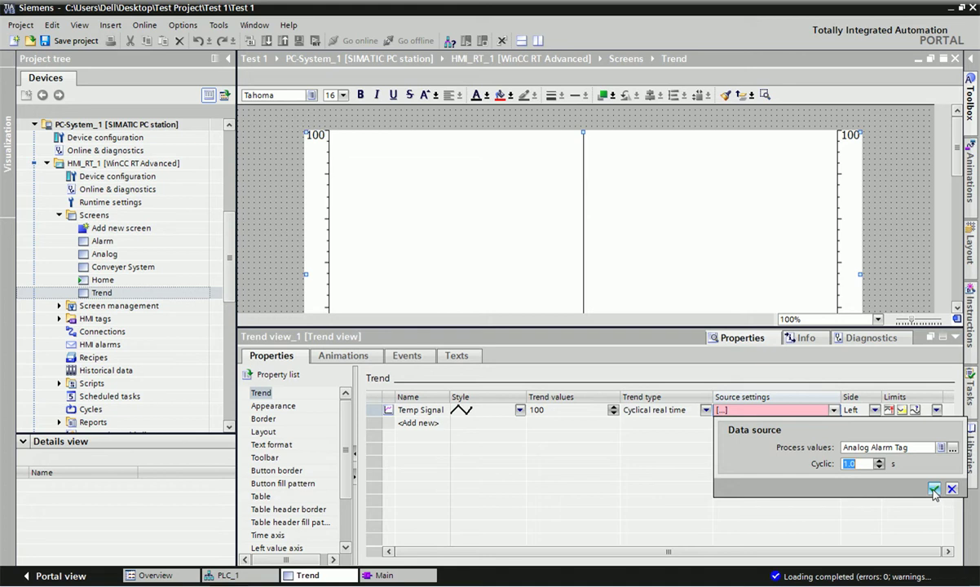
left_click(934, 489)
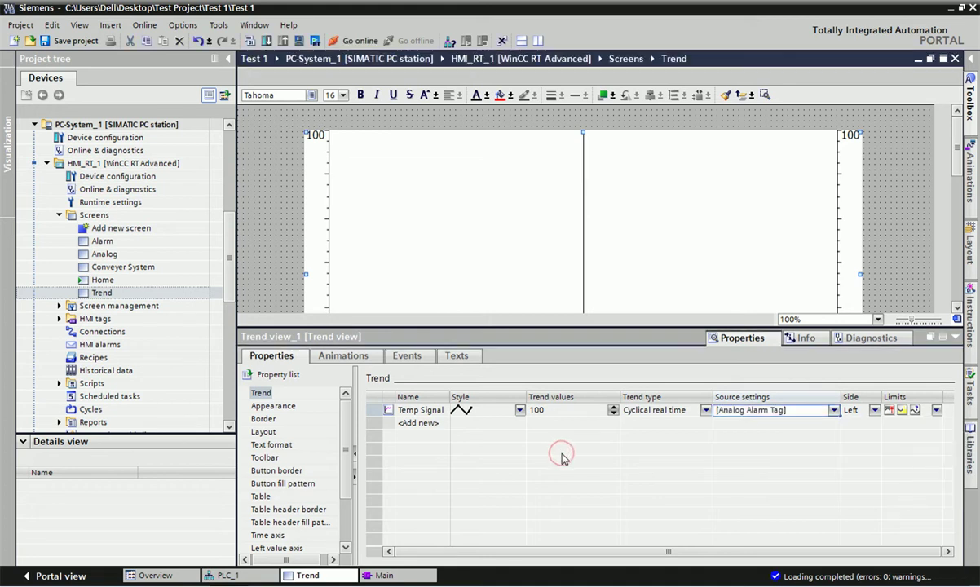
Step: Check the Side options and the limit colour settings of the Temp Signal trend, keeping the Left side
left_click(870, 413)
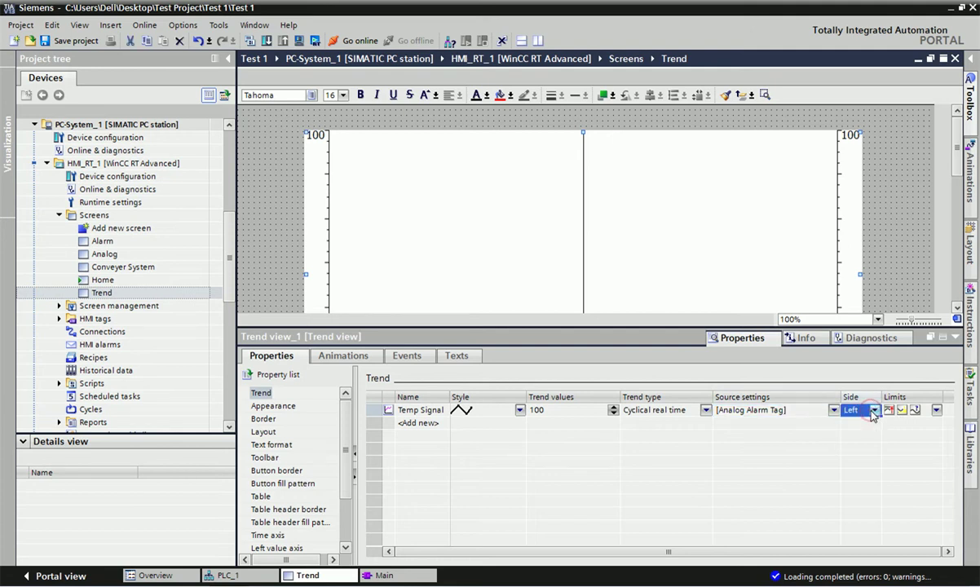
left_click(873, 411)
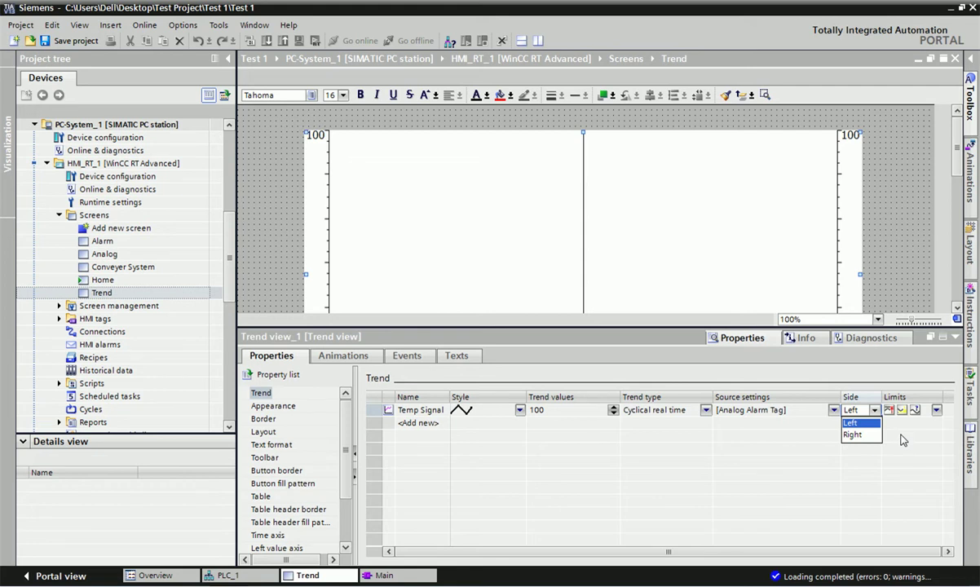
left_click(850, 423)
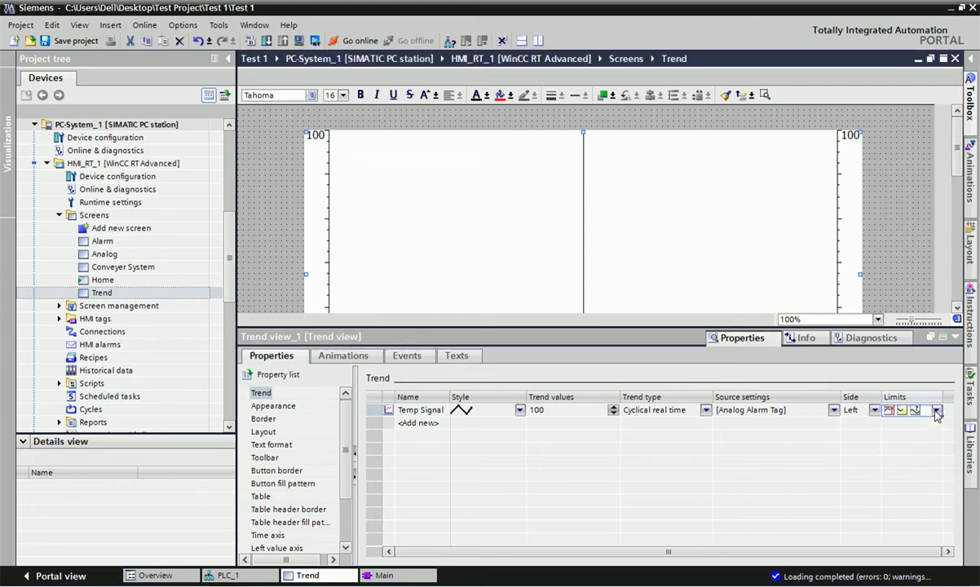
left_click(936, 410)
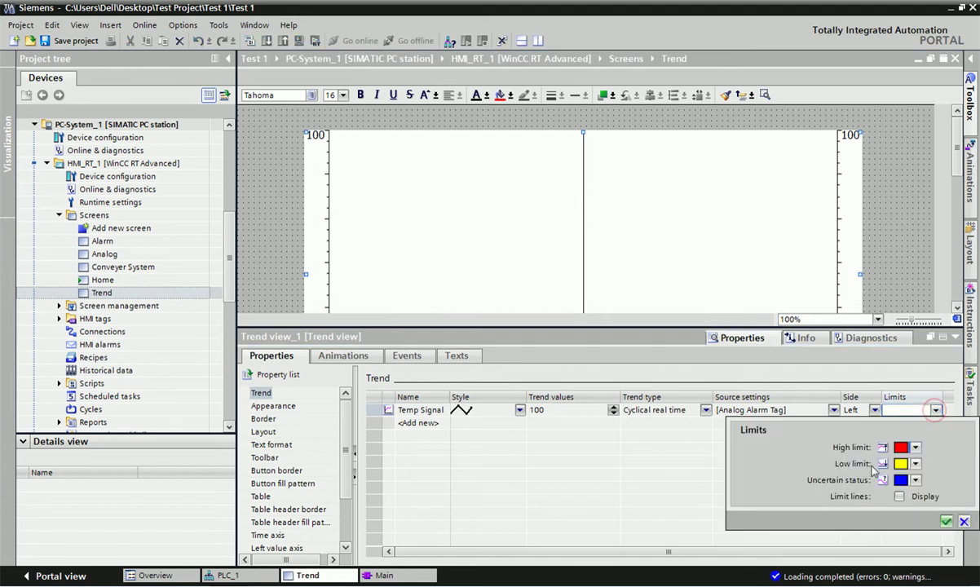
left_click(945, 521)
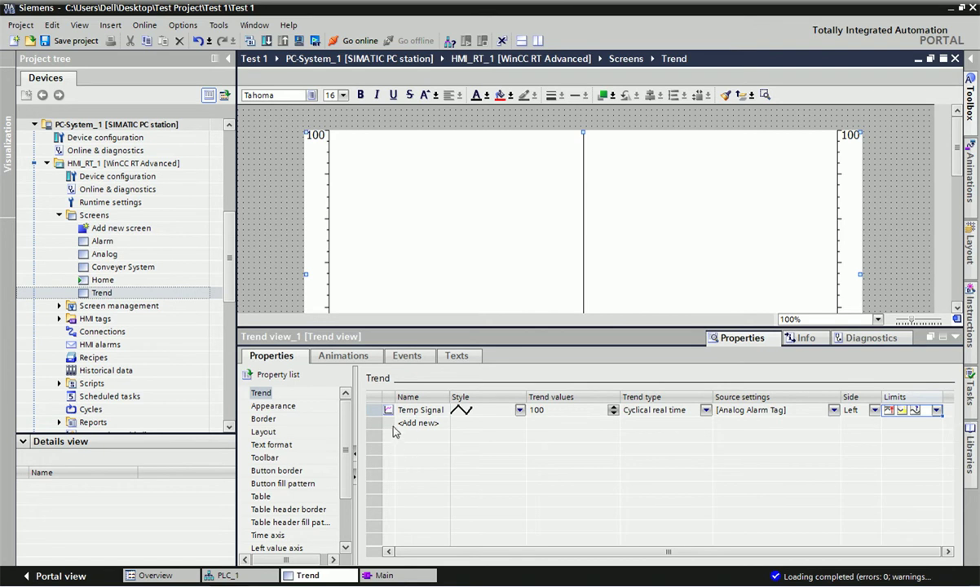
Step: Add a second trend named "Pressure Signal" to the trend view, with Interpolated mode and a solid red line
left_click_drag(509, 327, 509, 376)
left_click(416, 467)
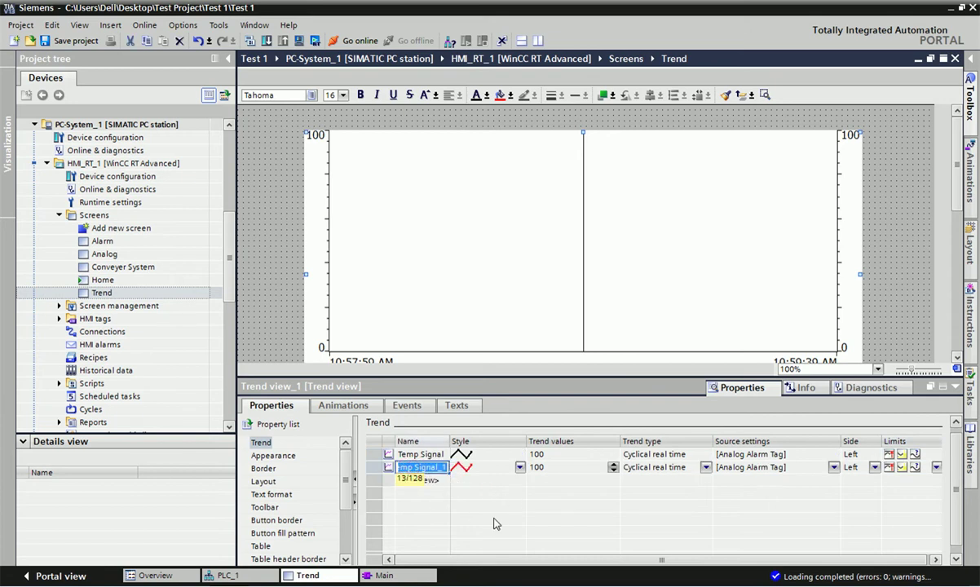
type("Pre")
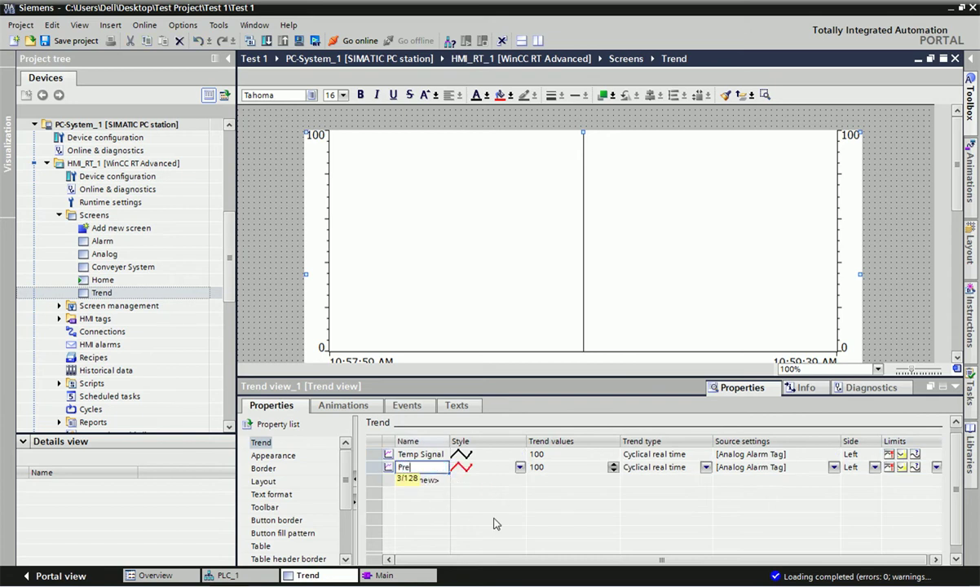
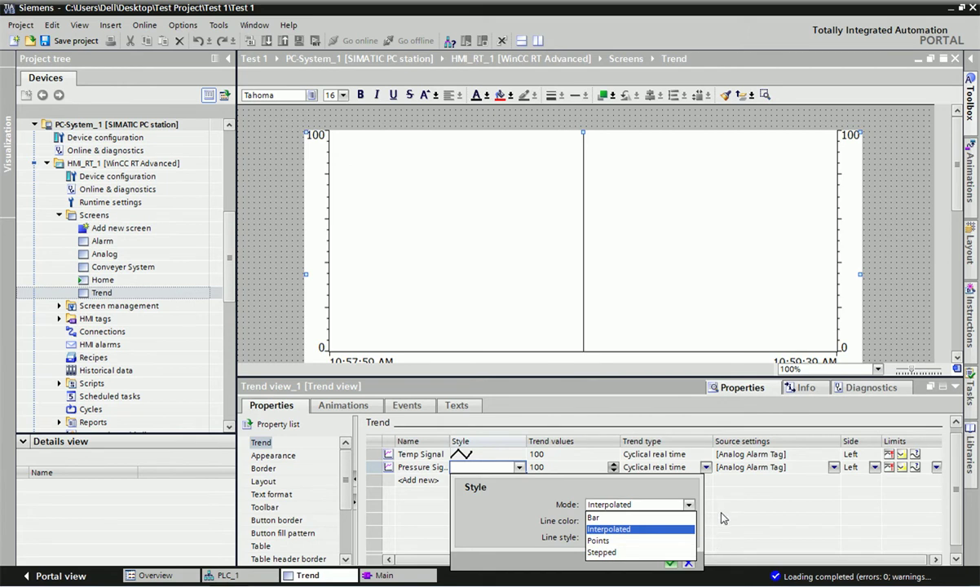
left_click(638, 529)
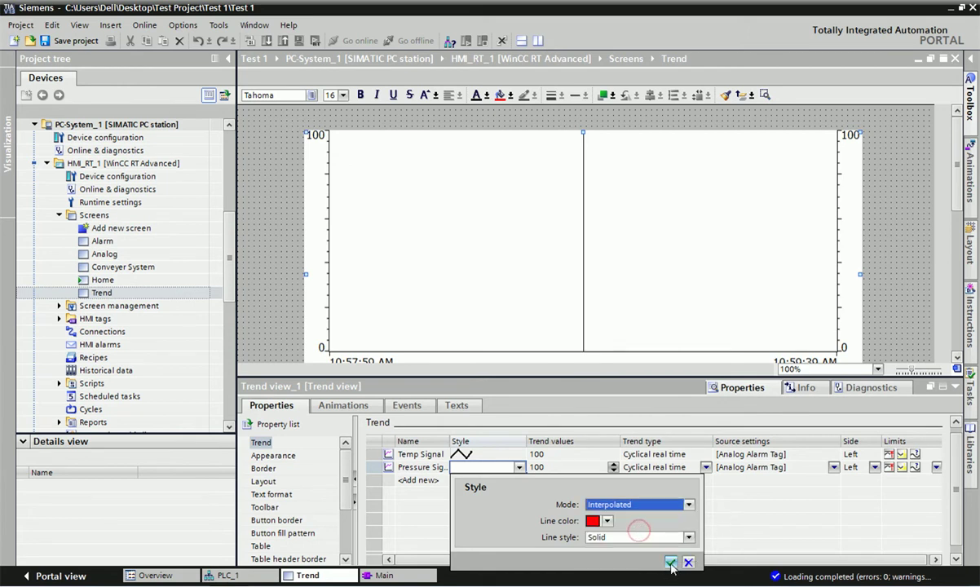
left_click(670, 562)
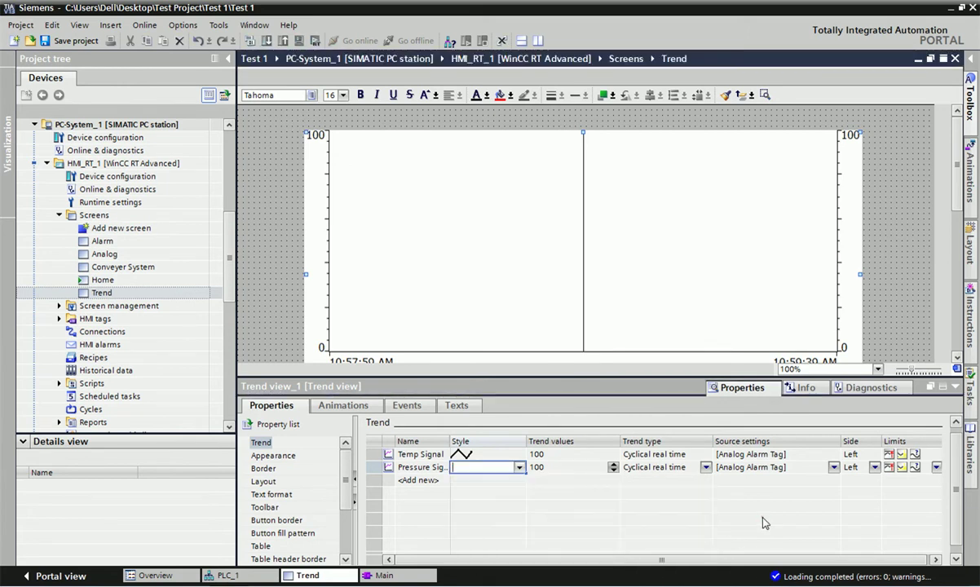
left_click(770, 469)
left_click(770, 471)
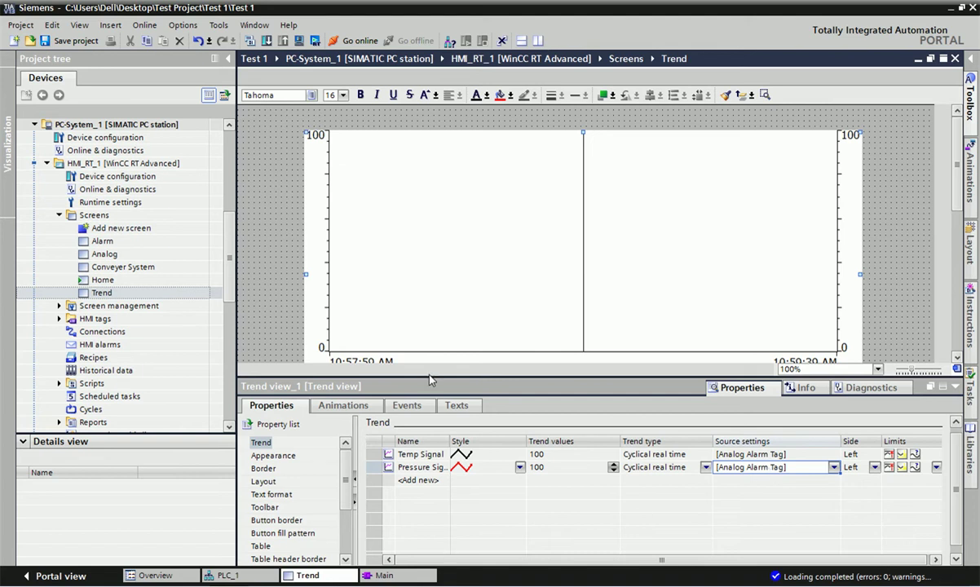
Step: Place a slider on the Trend screen in the free area to the left of the trend view
left_click(402, 354)
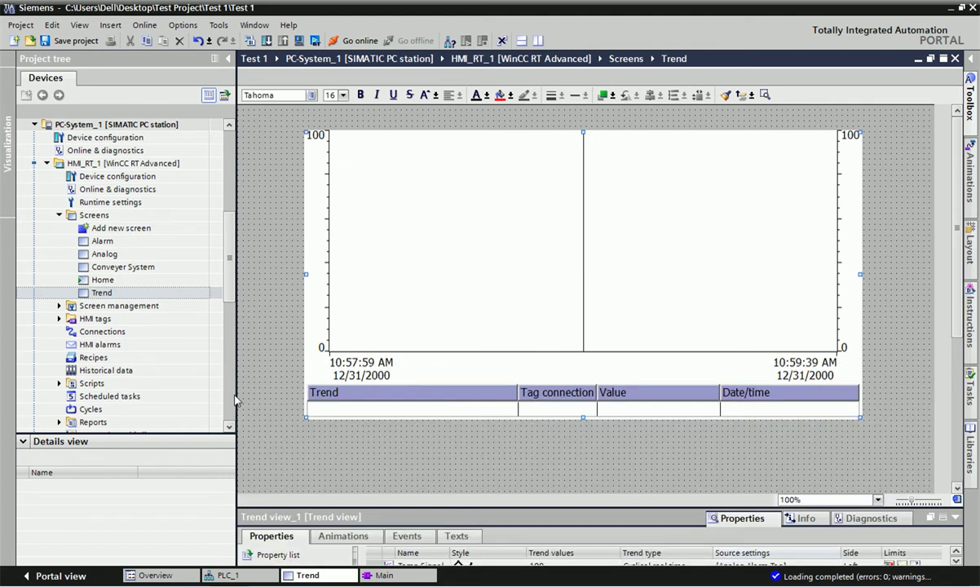
left_click_drag(235, 400, 97, 398)
left_click_drag(387, 344, 451, 344)
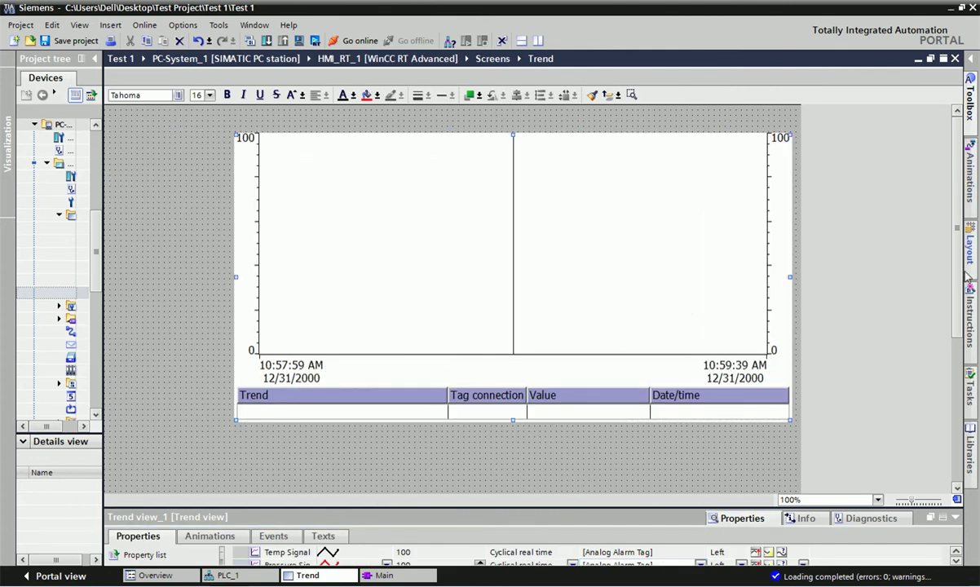
left_click(971, 97)
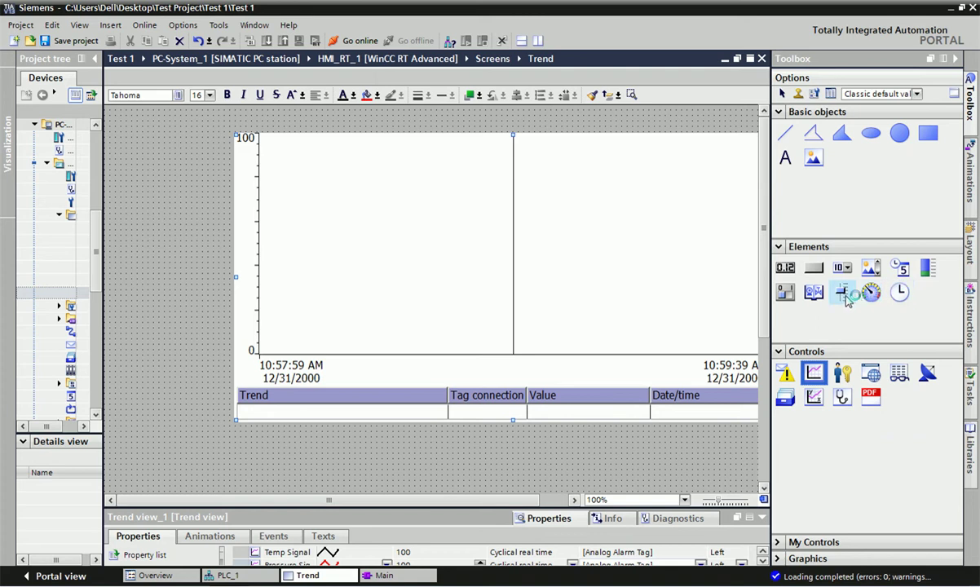
left_click_drag(845, 295, 161, 308)
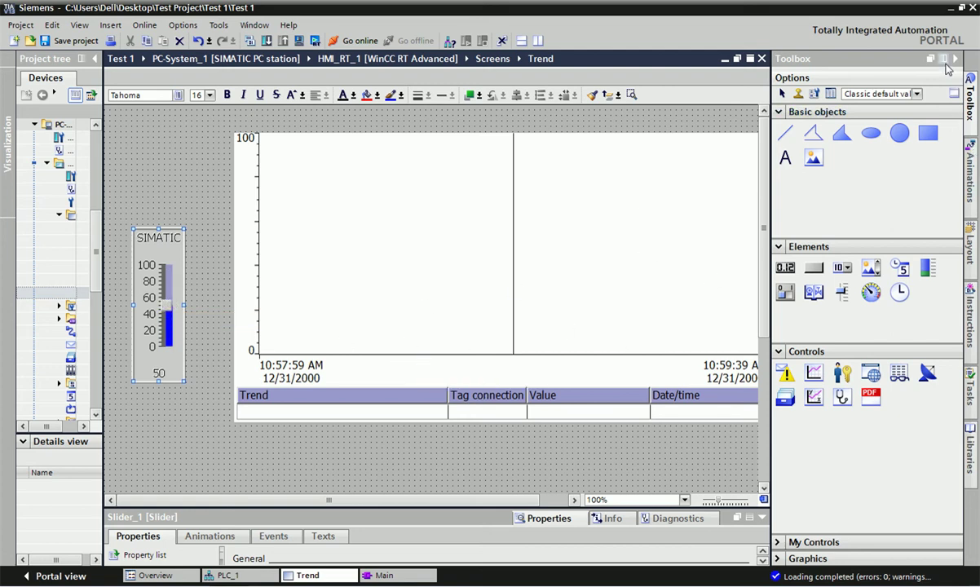
left_click(957, 61)
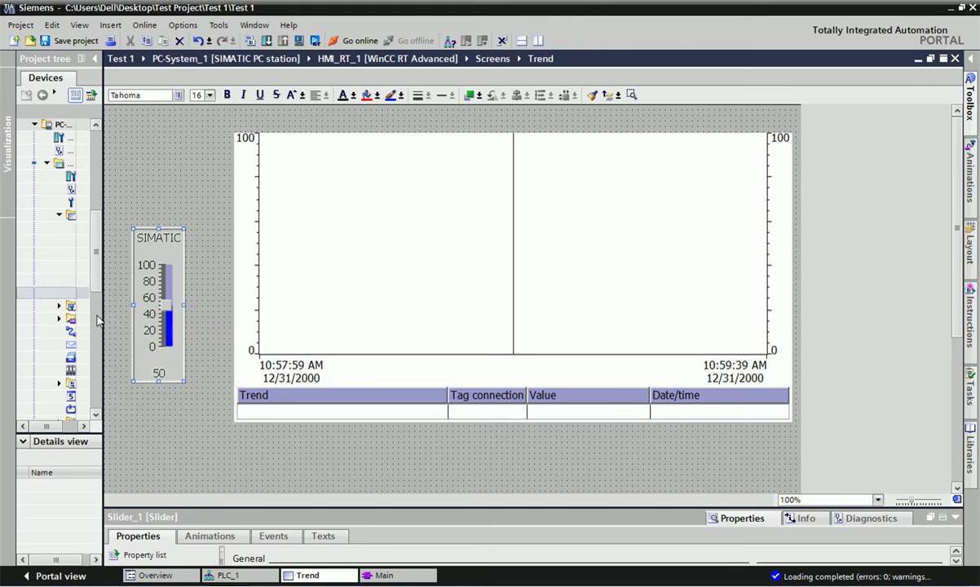
Step: Show all HMI tags and examine the Scaling tag's data type, connection and PLC tag
left_click_drag(105, 330, 331, 333)
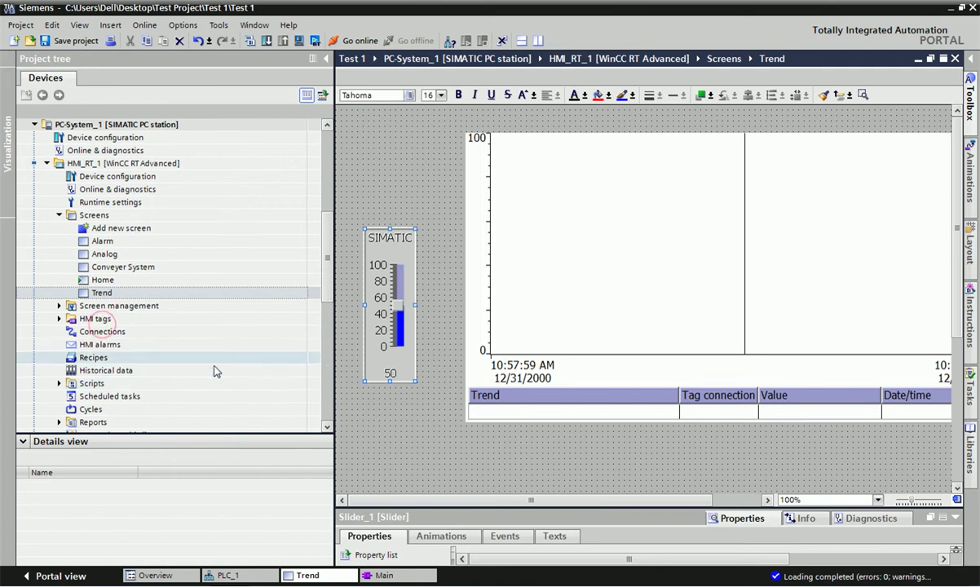
double_click(127, 320)
double_click(124, 332)
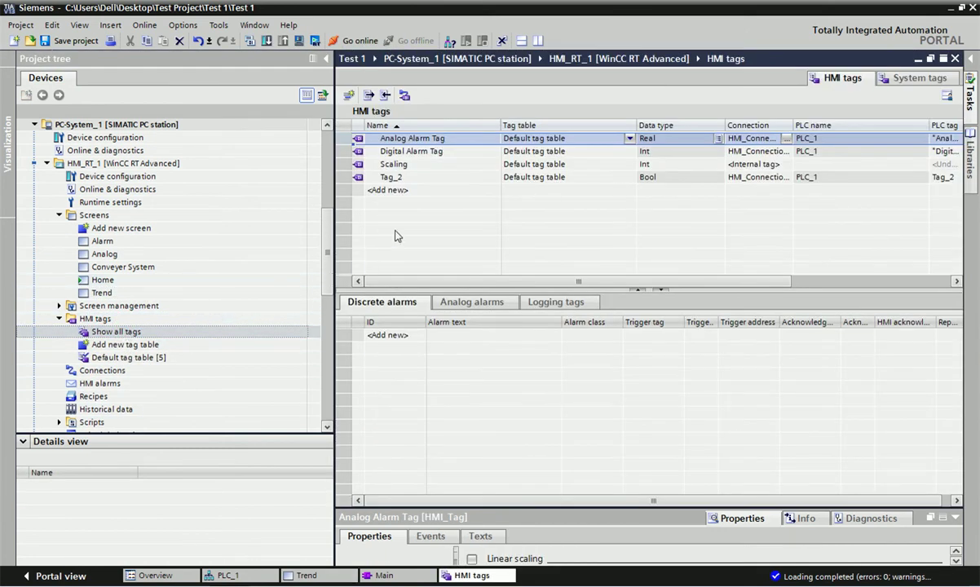
left_click(420, 163)
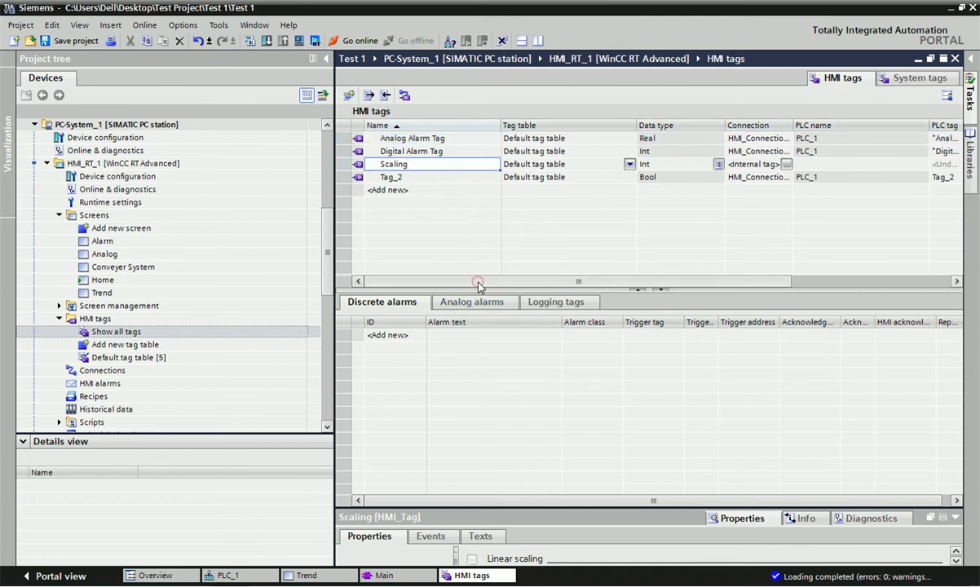
left_click_drag(478, 285, 494, 285)
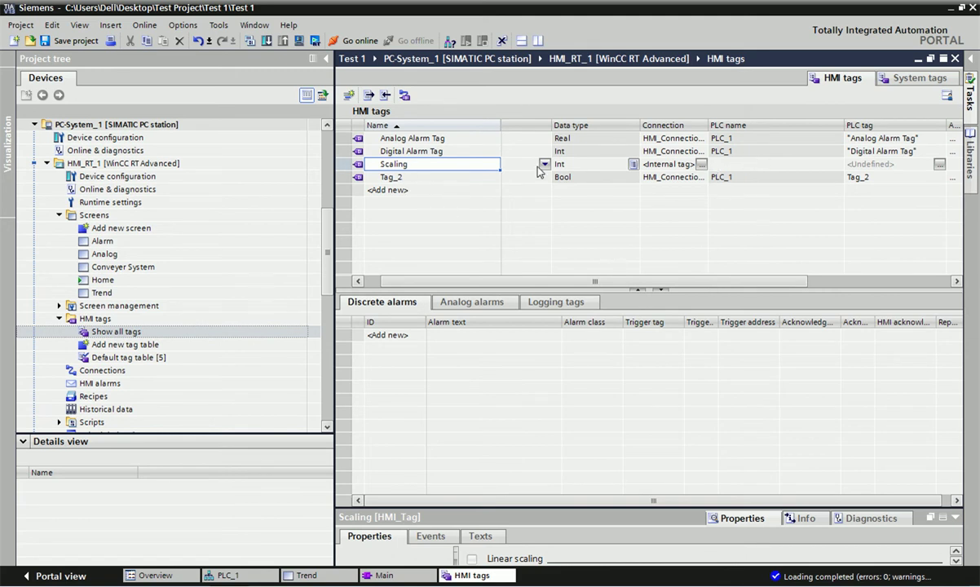
left_click_drag(689, 290, 582, 289)
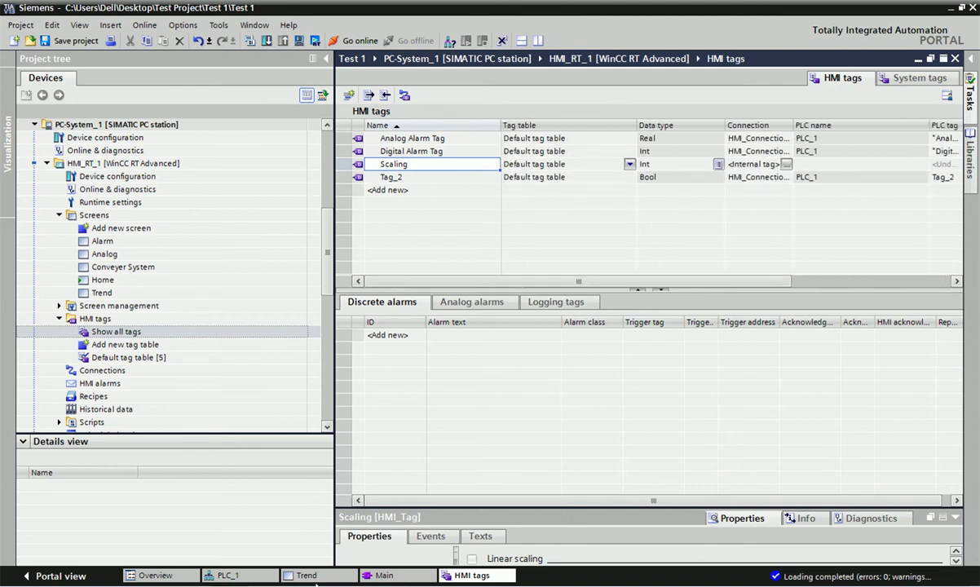
Step: Assign Scaling from the HMI default tag table as the process tag of the slider on the Trend screen
left_click(316, 577)
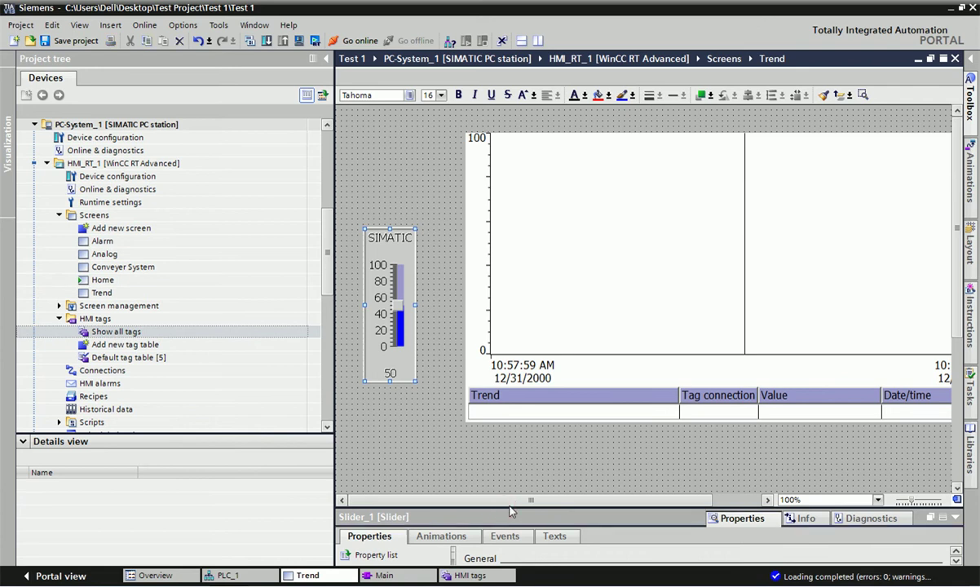
left_click_drag(508, 508, 509, 275)
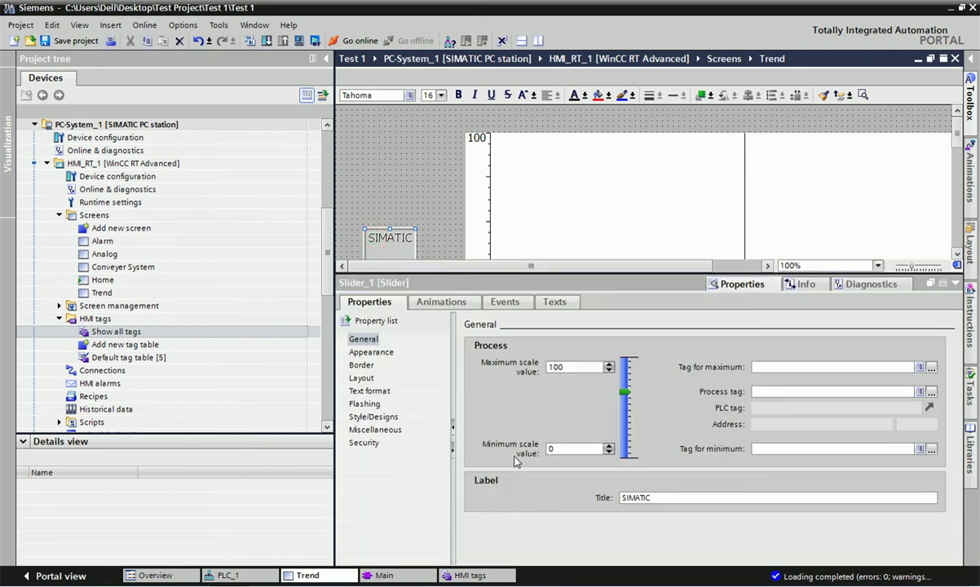
left_click(920, 392)
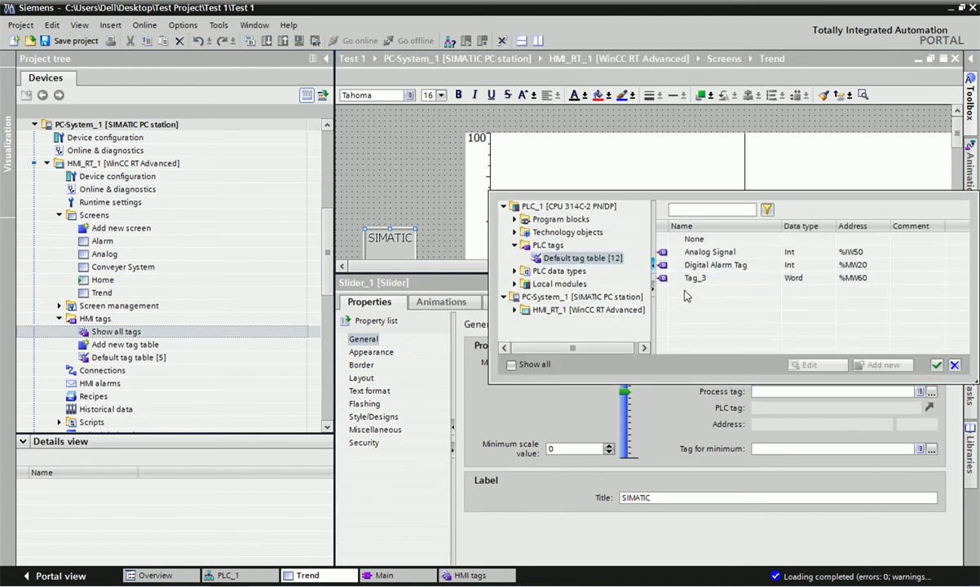
double_click(571, 309)
double_click(561, 323)
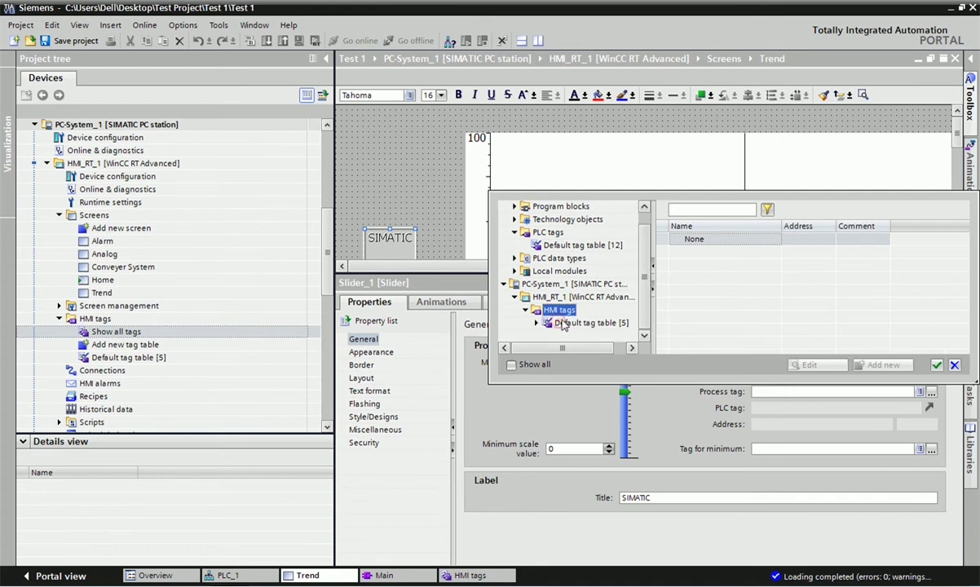
double_click(548, 323)
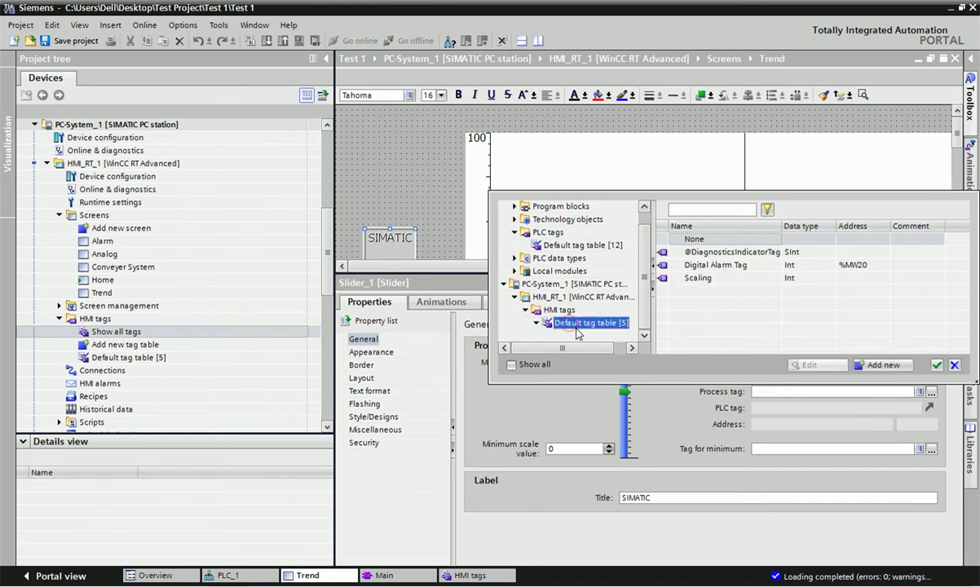
left_click(743, 280)
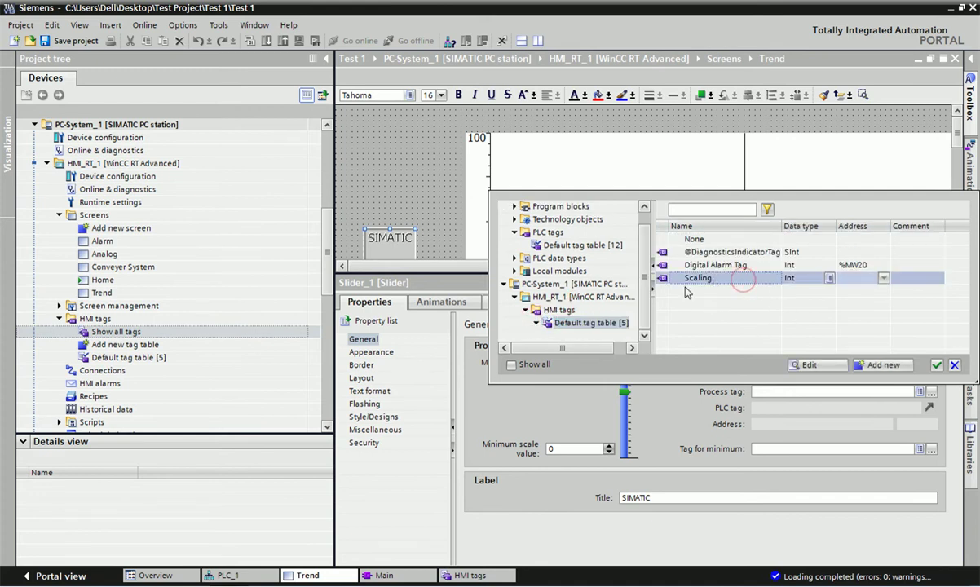
left_click(938, 367)
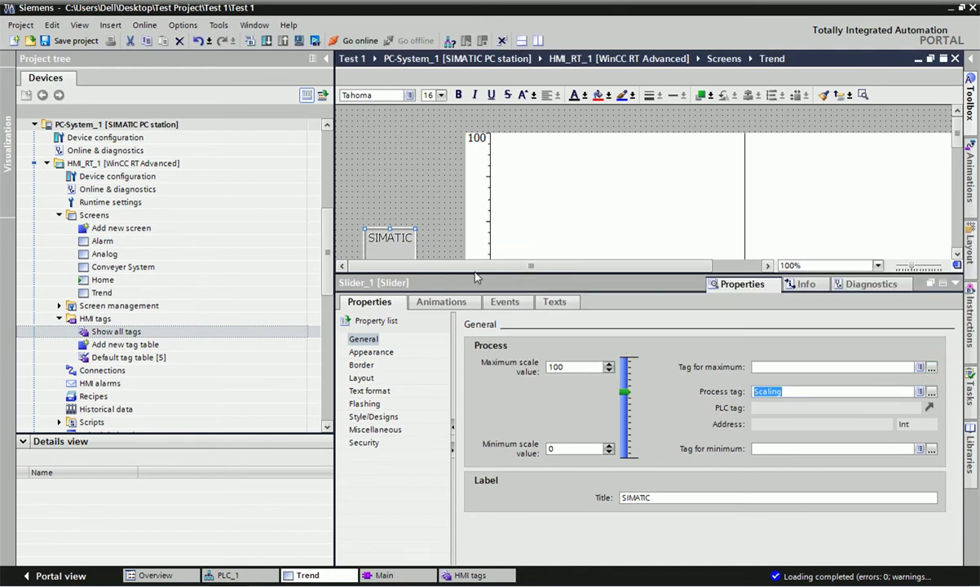
Step: Set the HMI tag Scaling as the Pressure Signal trend's process value source, keeping the 1.0 s cycle, and reopen its data source settings
left_click_drag(482, 273, 481, 420)
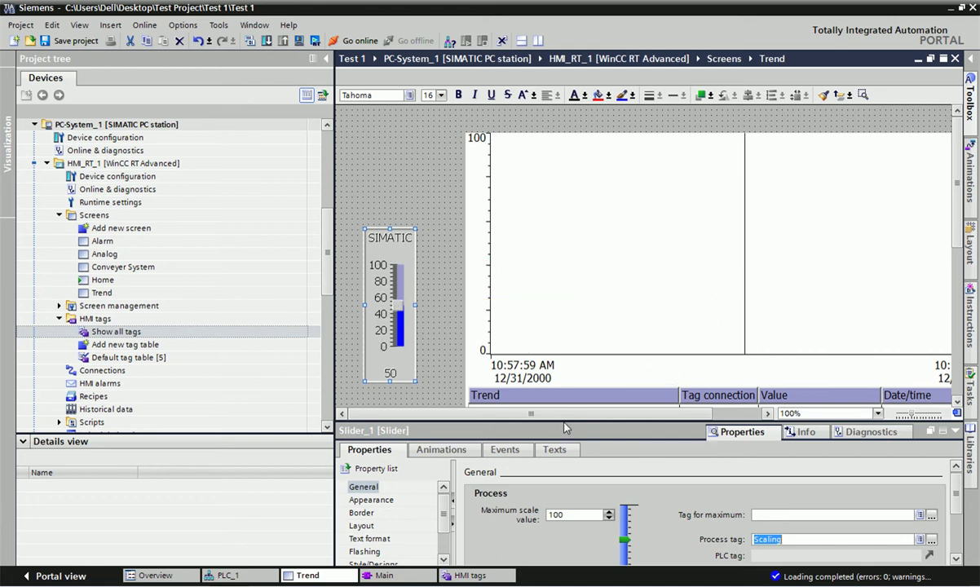
left_click_drag(555, 428, 535, 273)
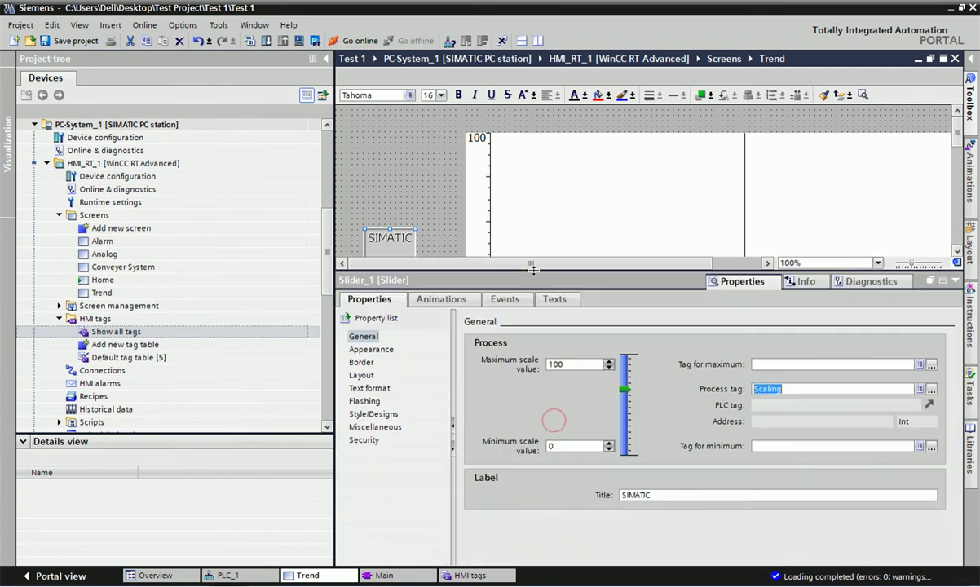
left_click(600, 196)
left_click(636, 368)
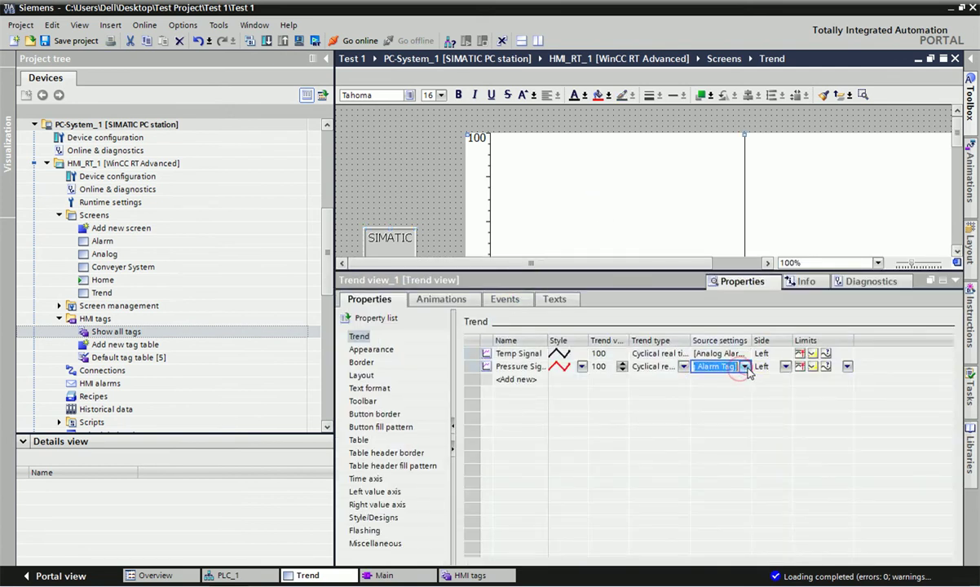
left_click(744, 367)
left_click(931, 405)
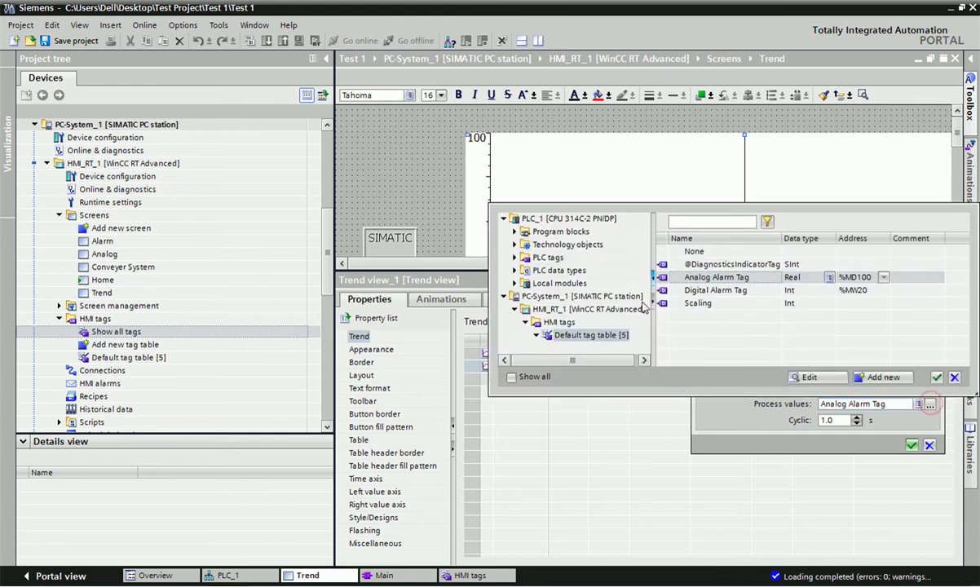
left_click(711, 303)
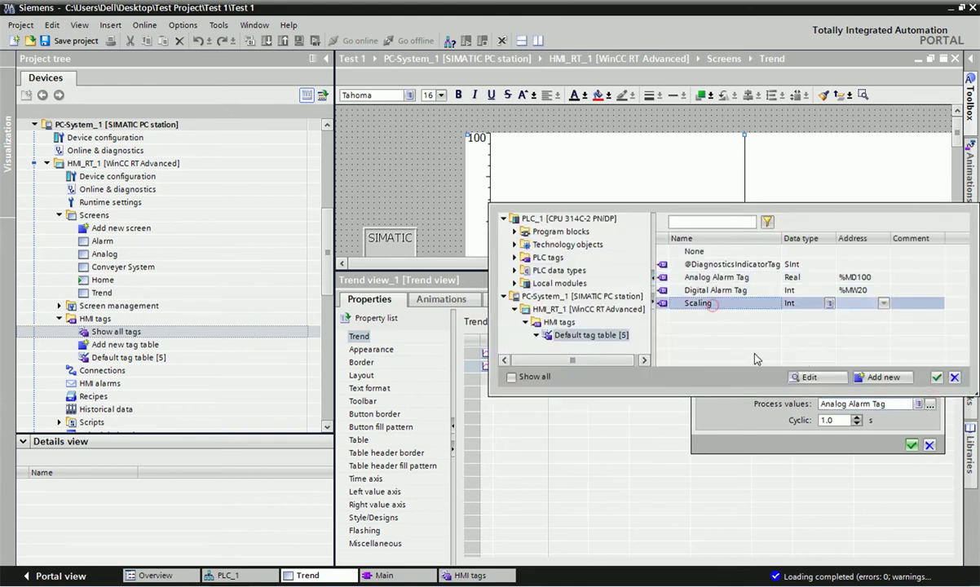
left_click(937, 378)
left_click(912, 446)
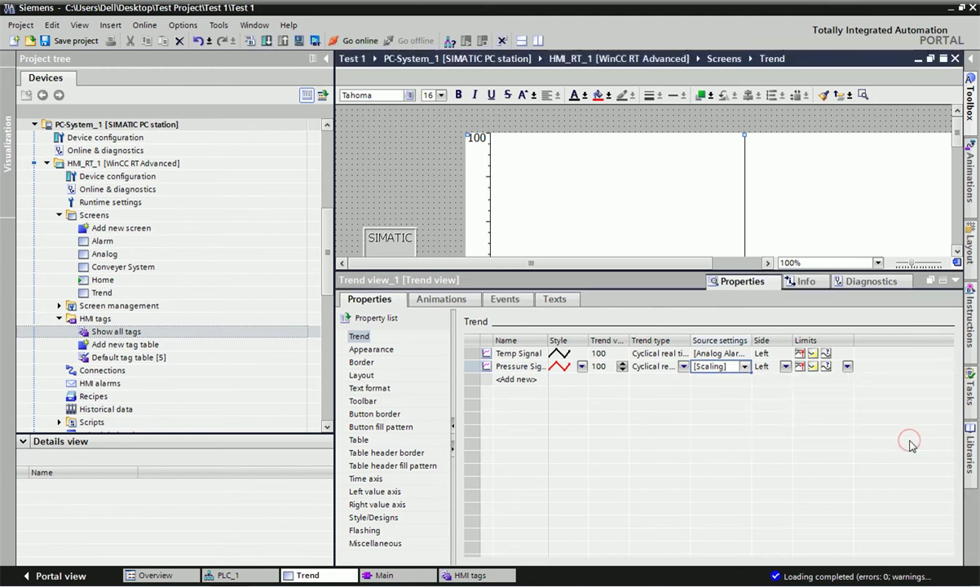
left_click(744, 367)
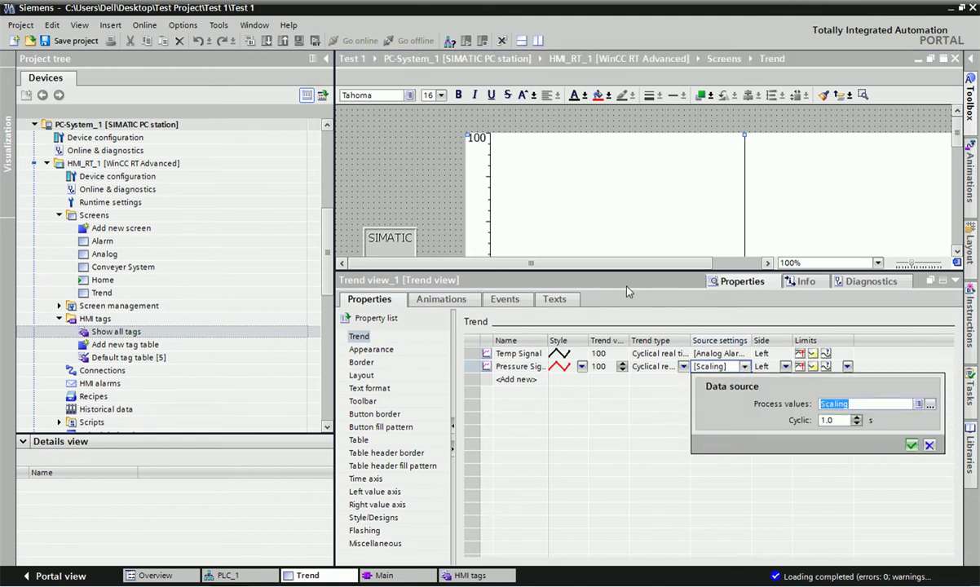
Step: Display the toolbar on the Trend screen's trend view, leaving its appearance, border, layout and text format settings as they are
left_click(527, 427)
left_click(369, 350)
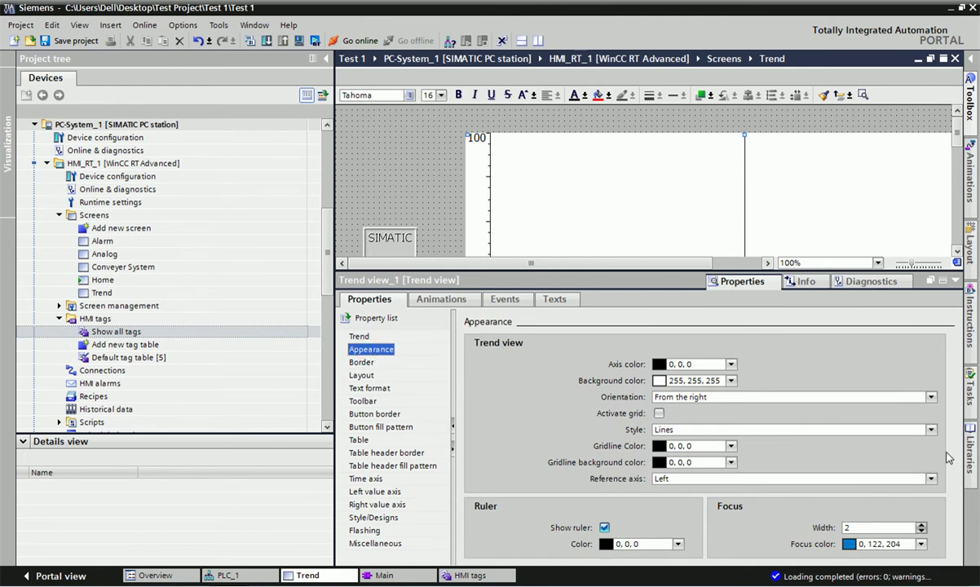
left_click(362, 363)
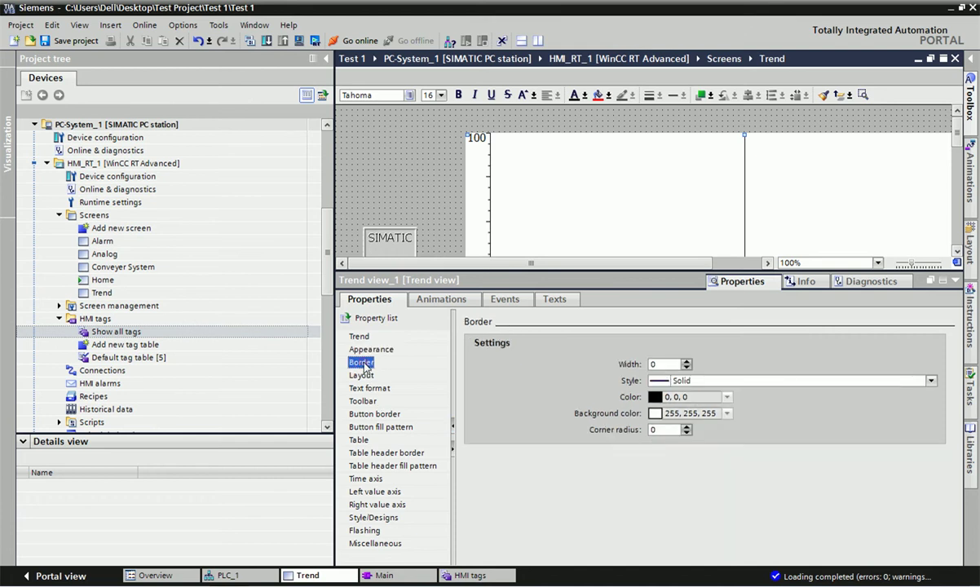
left_click(362, 376)
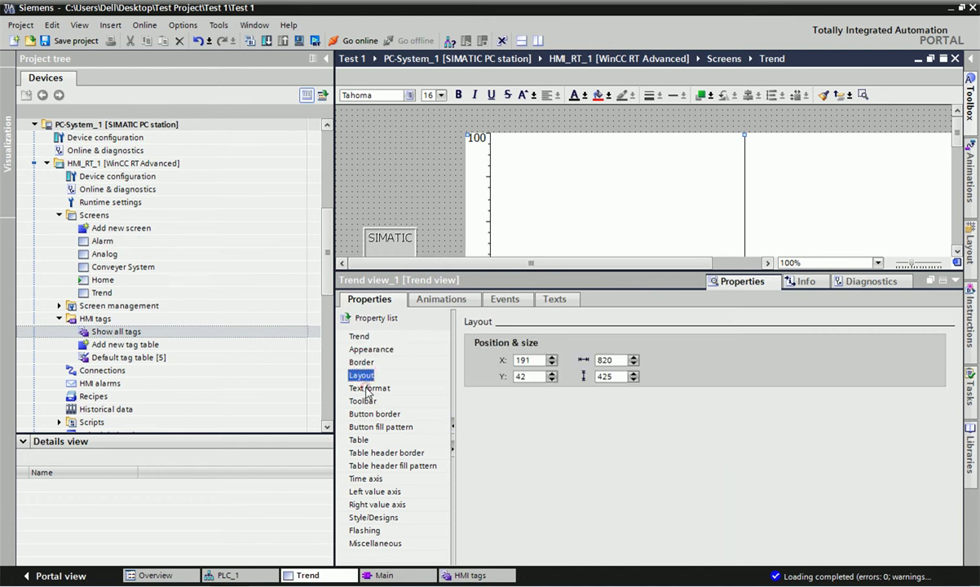
left_click(368, 389)
left_click(364, 402)
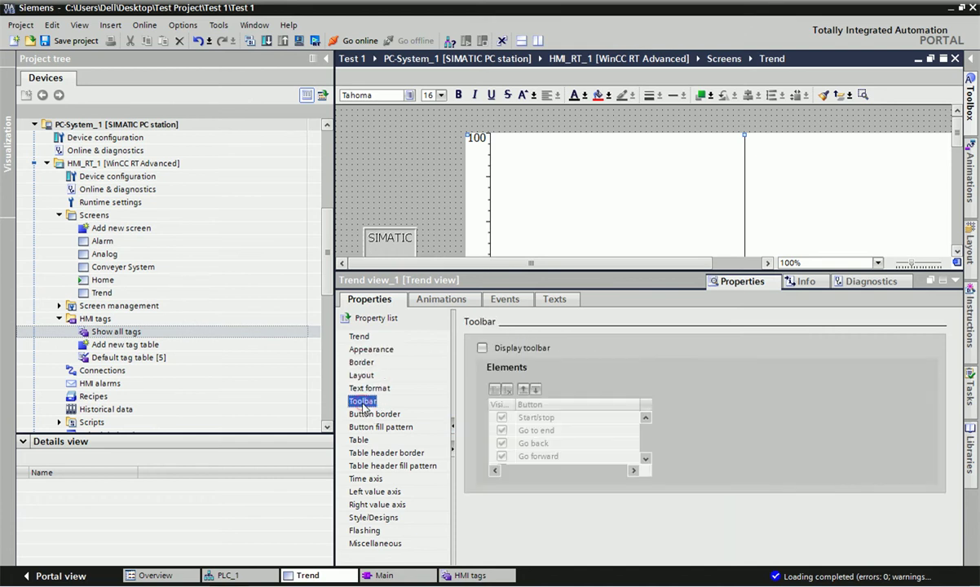
left_click(482, 349)
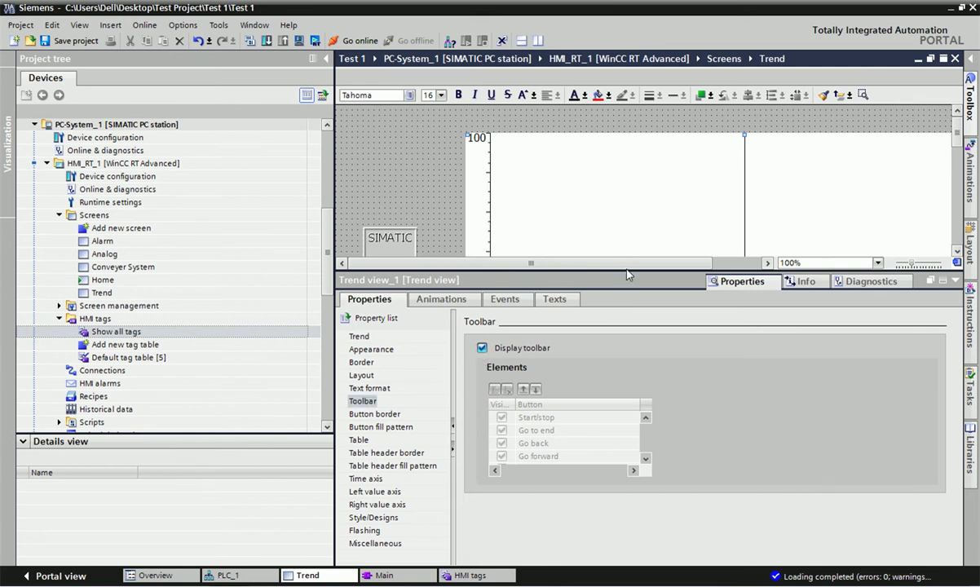
left_click_drag(629, 276, 573, 465)
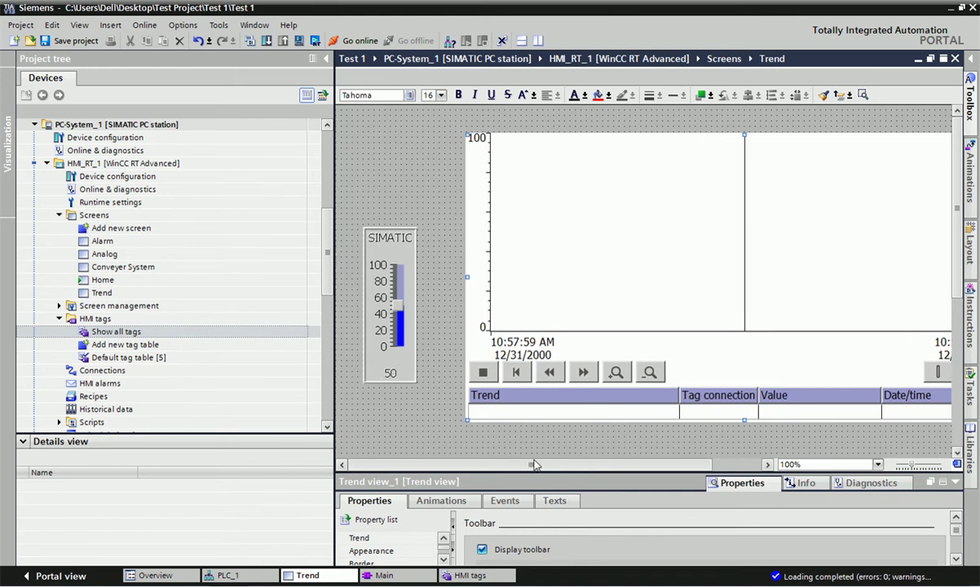
Step: Set the visible lines of the trend view's table to 2
left_click_drag(647, 478, 644, 243)
left_click(366, 383)
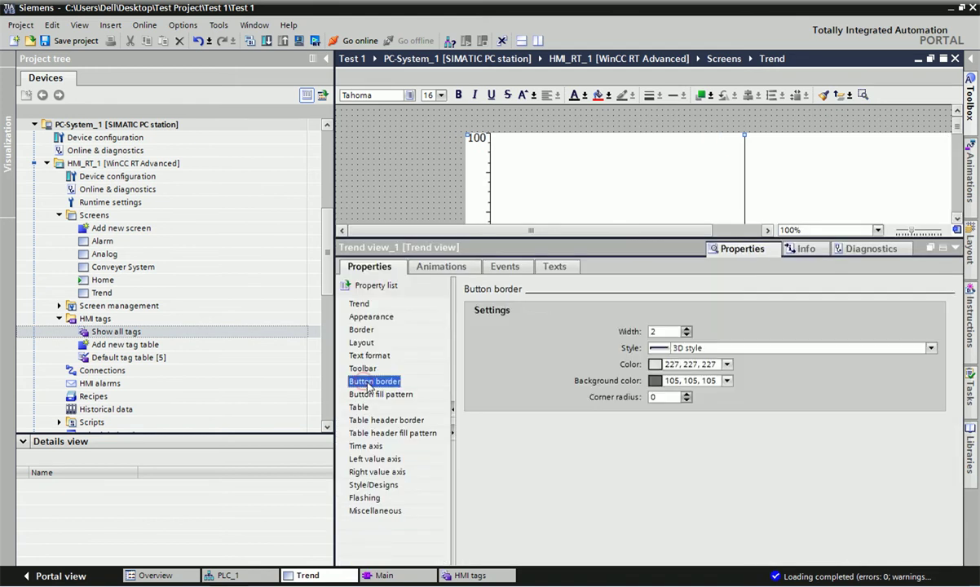
left_click(393, 396)
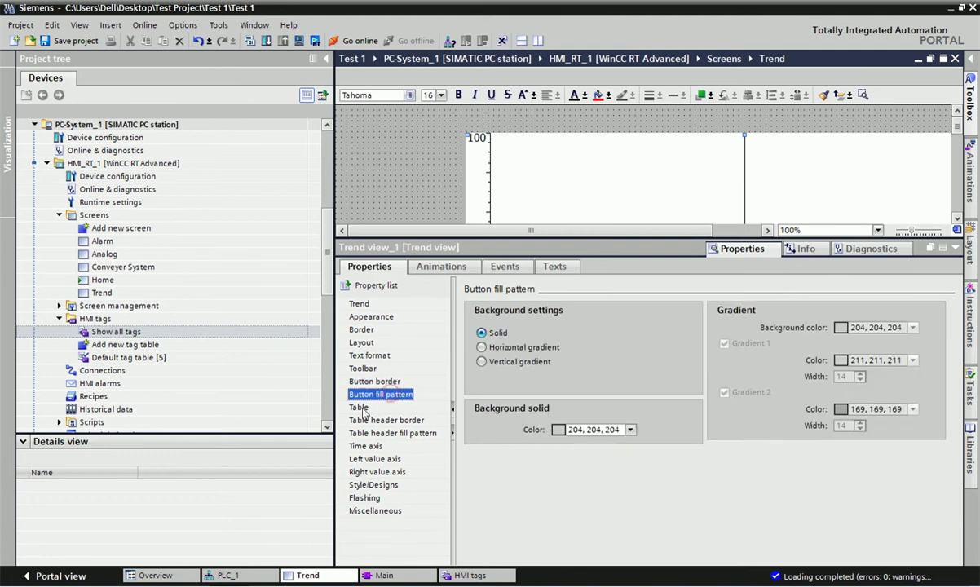
left_click(360, 408)
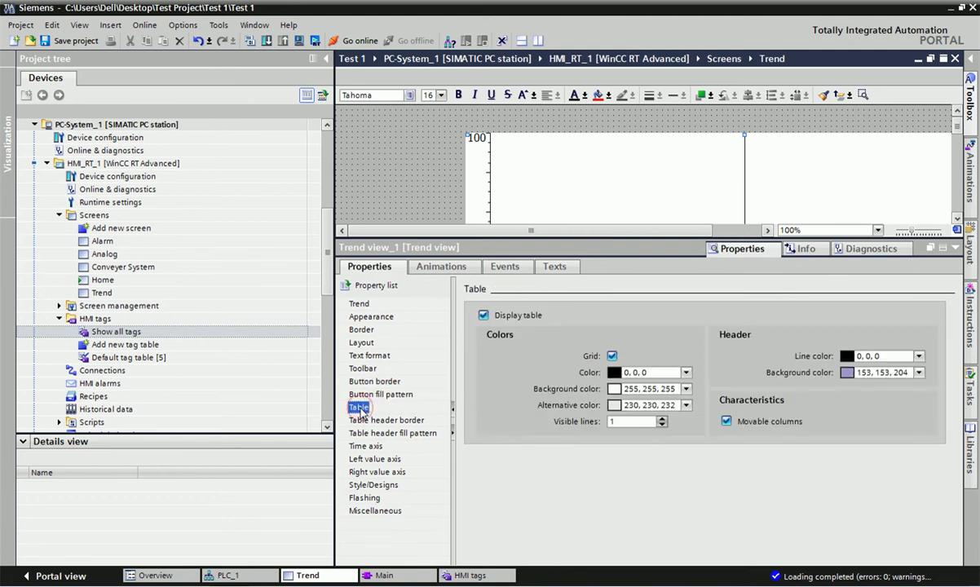
left_click(663, 421)
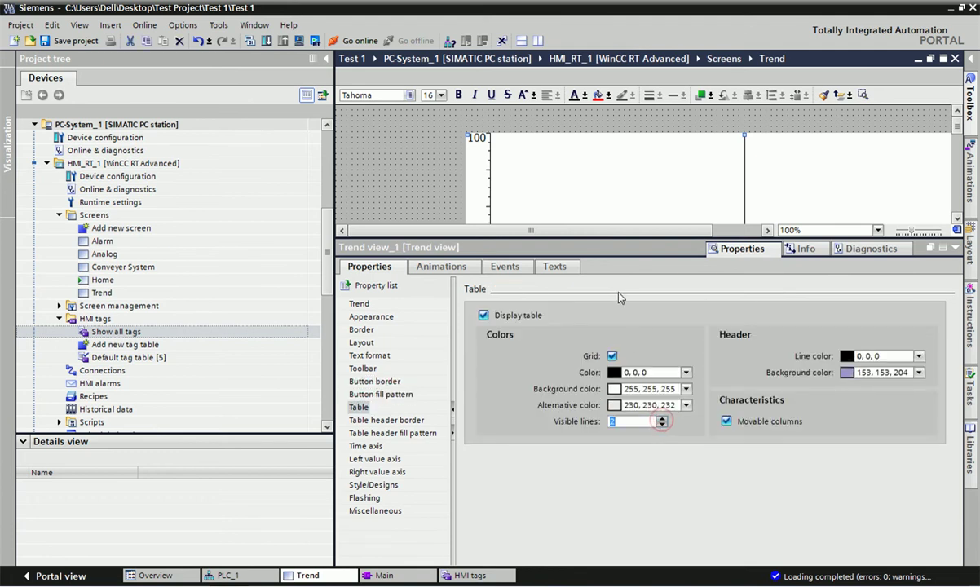
left_click_drag(633, 237, 634, 472)
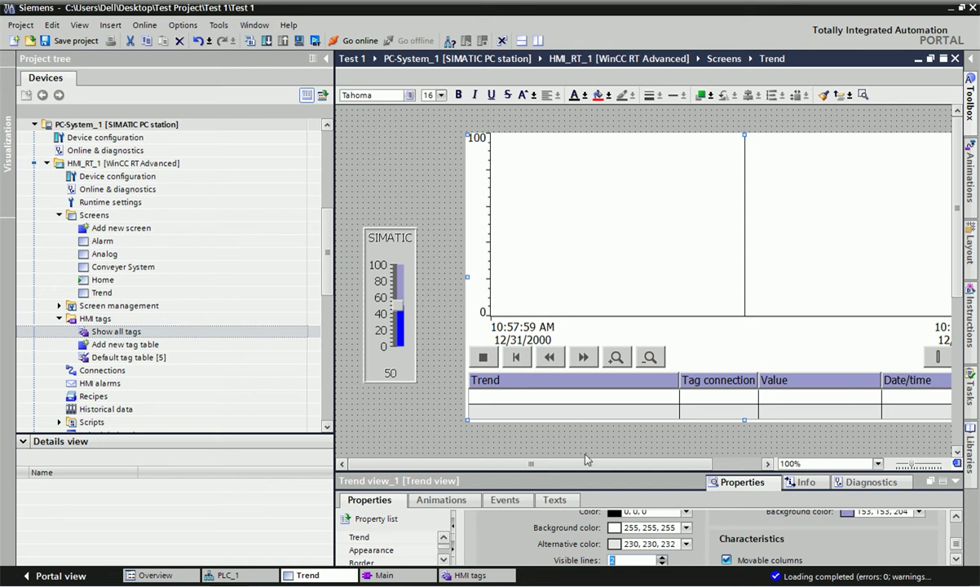
Step: Review the trend view's table header border, header fill pattern, time axis and left and right value axis settings
left_click_drag(569, 470, 563, 302)
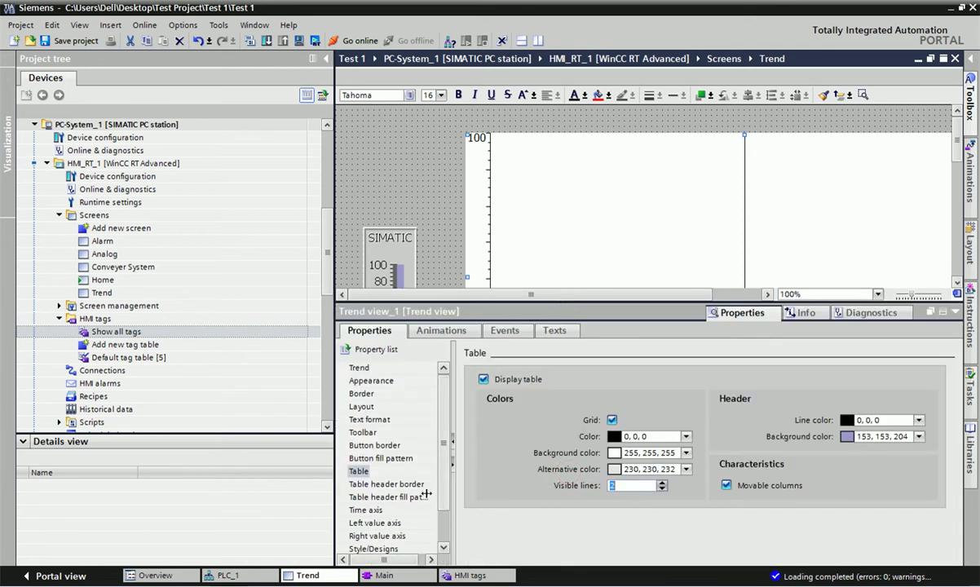
left_click(385, 484)
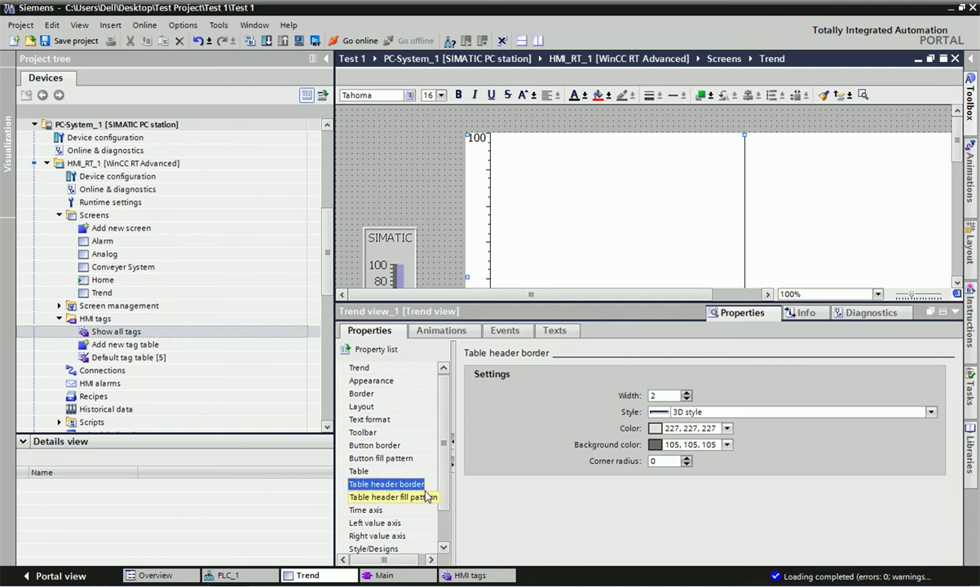
left_click_drag(446, 439, 389, 471)
left_click(367, 458)
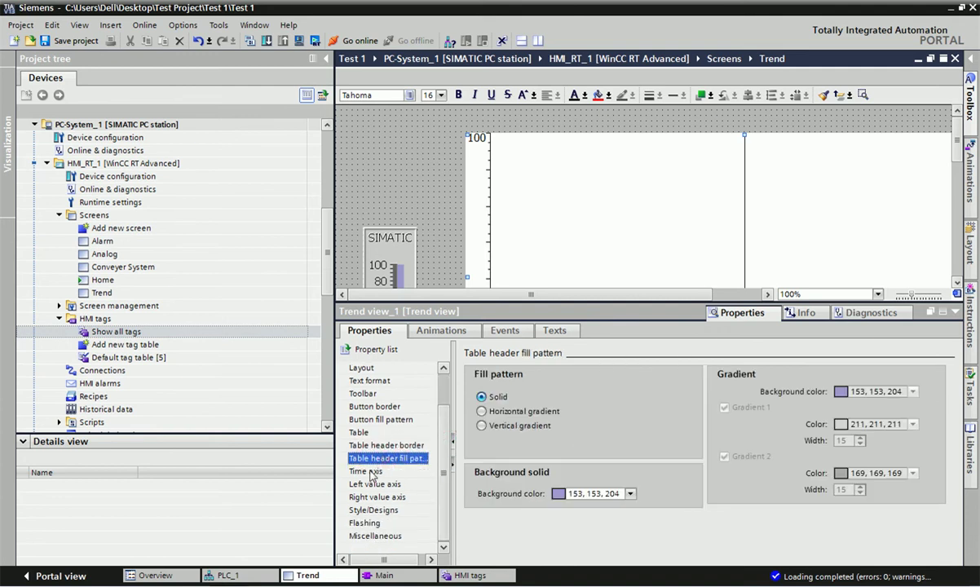
left_click(361, 471)
left_click(373, 484)
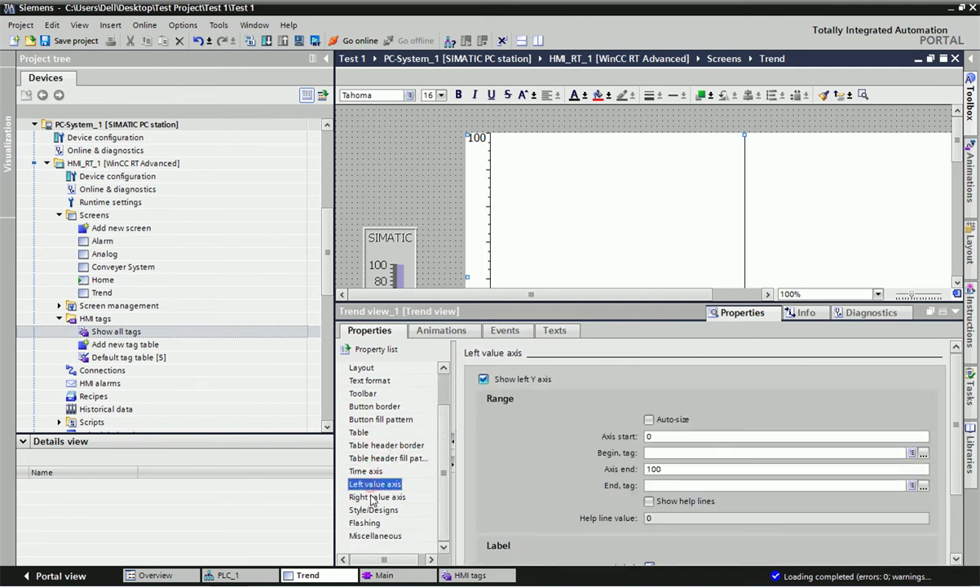
left_click(375, 497)
Step: Change the HMI device style to WinCC Fresh from the trend view's style settings and return to the Trend screen
left_click(374, 510)
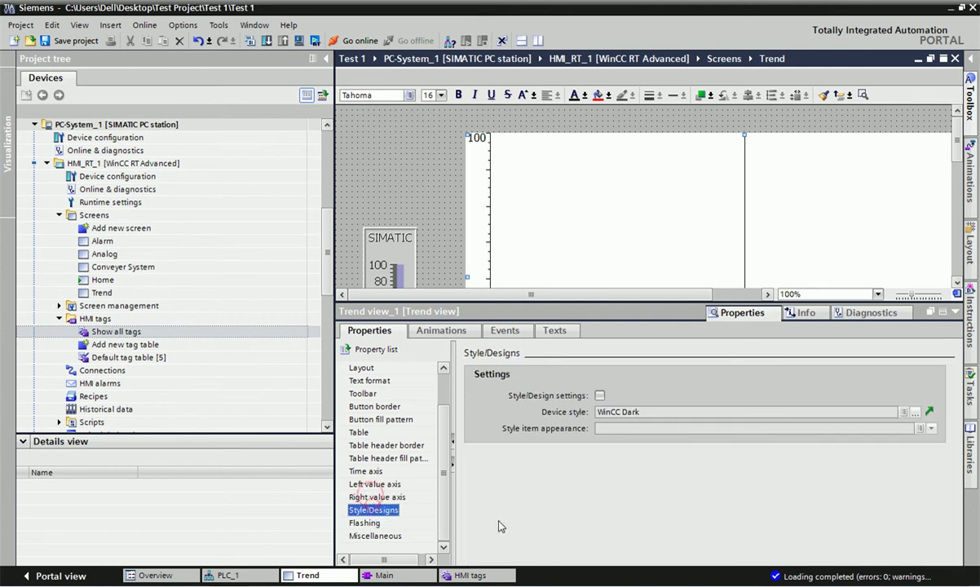
left_click(930, 414)
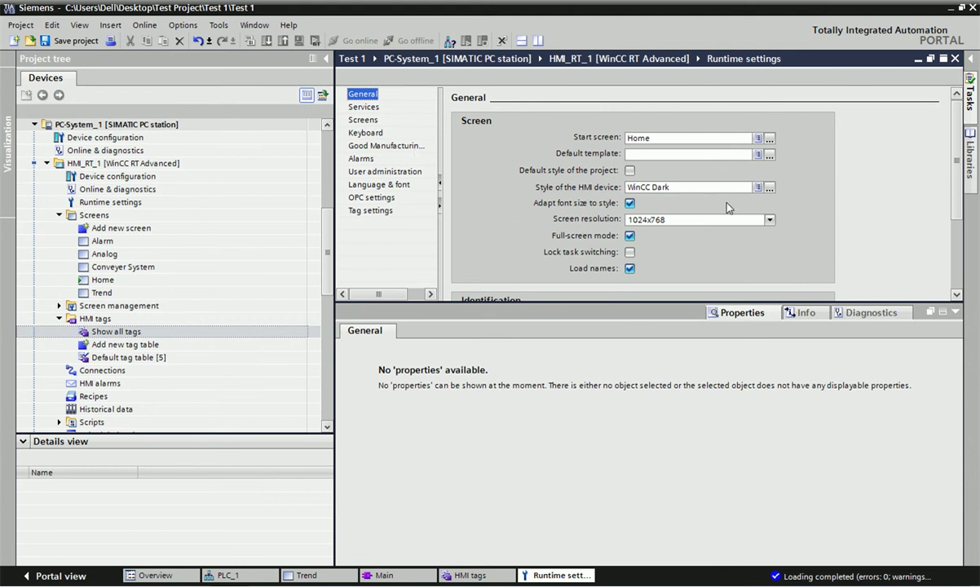
left_click(767, 187)
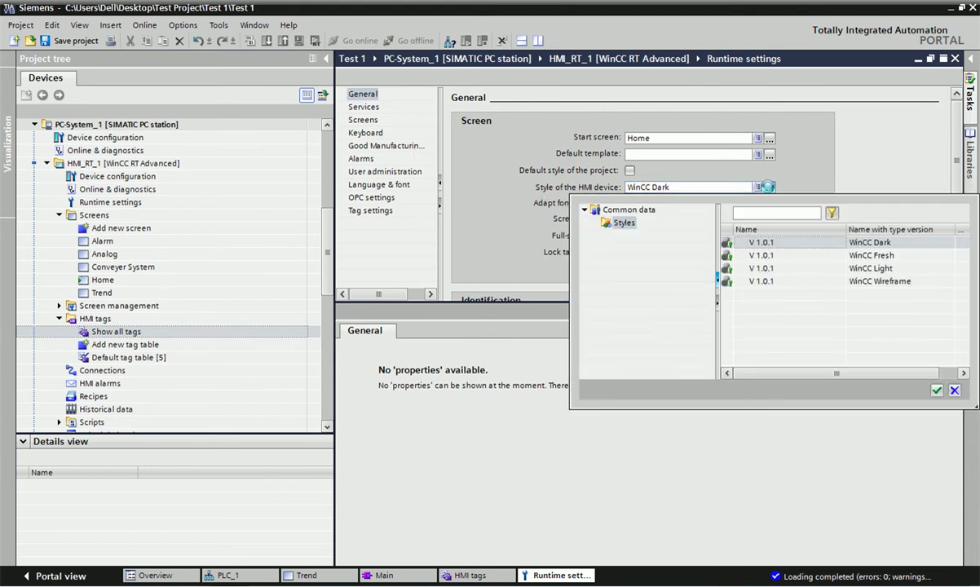
left_click(861, 257)
left_click(936, 391)
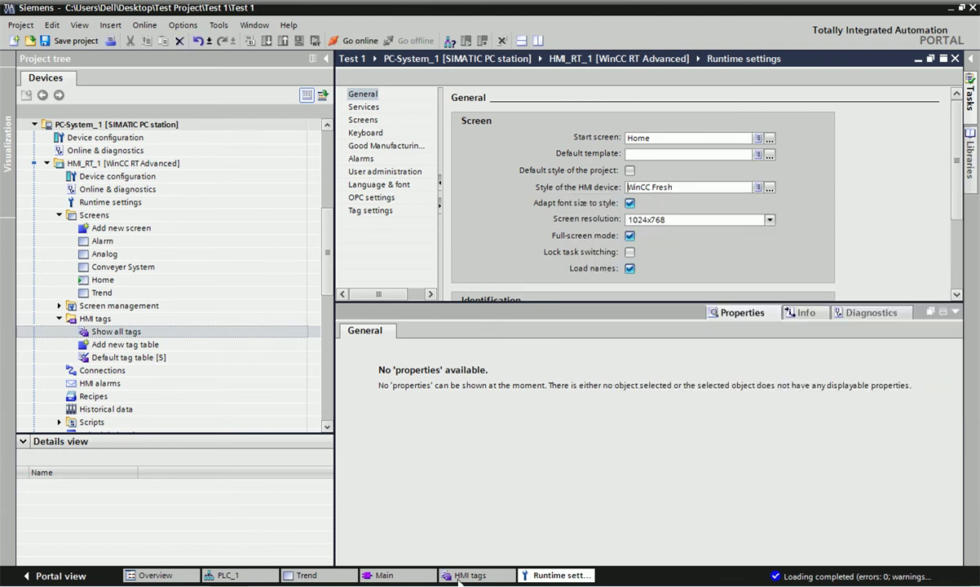
left_click(330, 577)
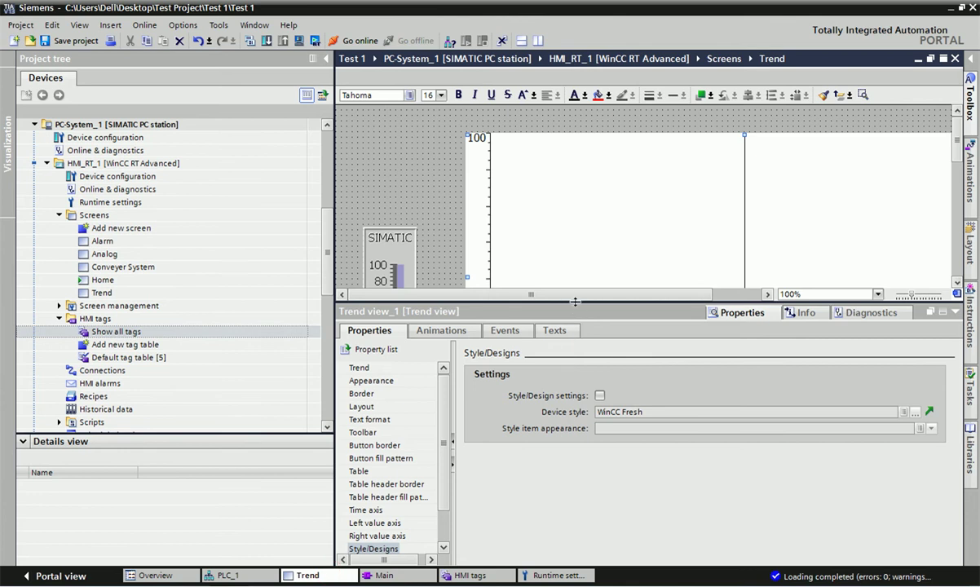
left_click_drag(575, 309, 580, 478)
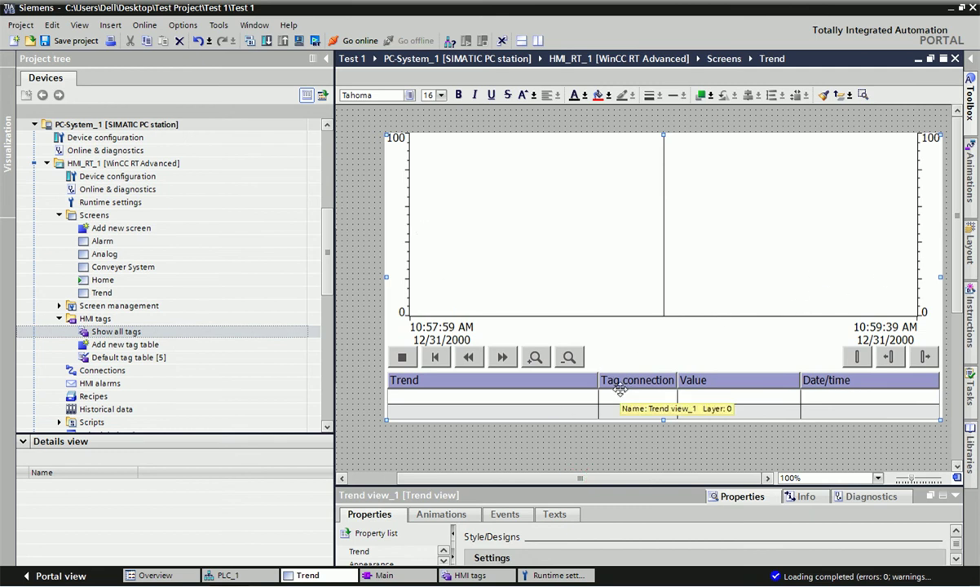
Step: Check the trend view's Temp Signal and Pressure Signal entries against its toolbar and table on the Trend screen
double_click(547, 440)
left_click(369, 338)
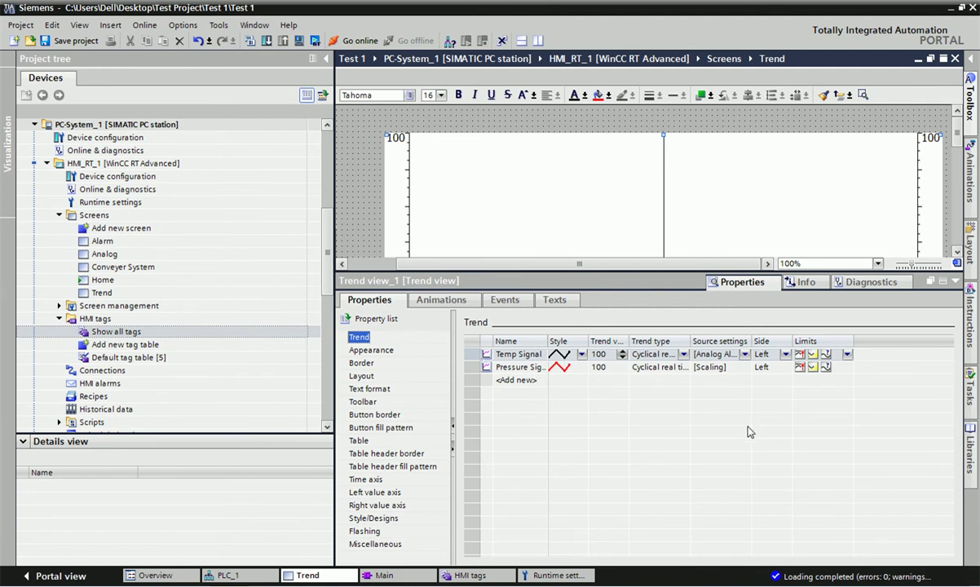
double_click(630, 277)
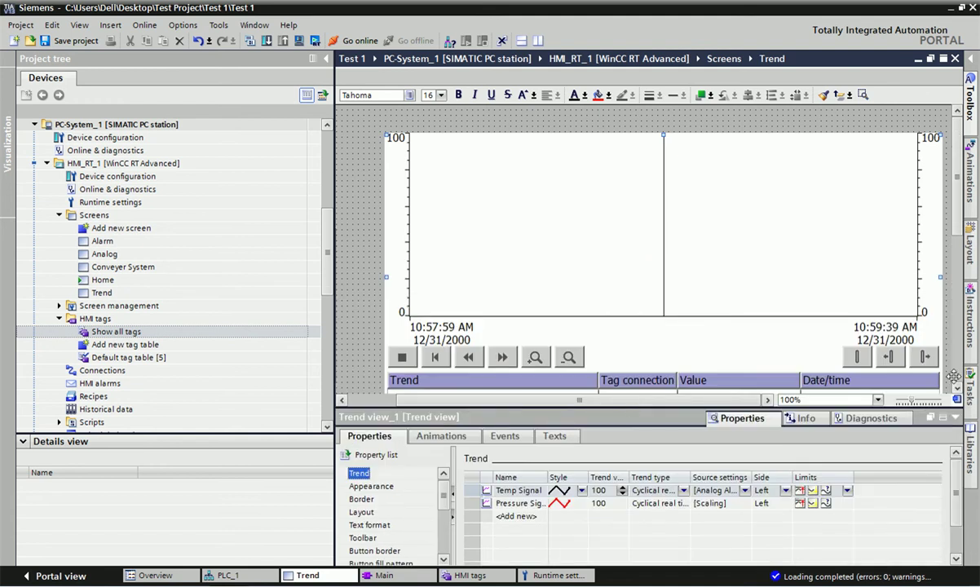
scroll(960, 224, "down", 1)
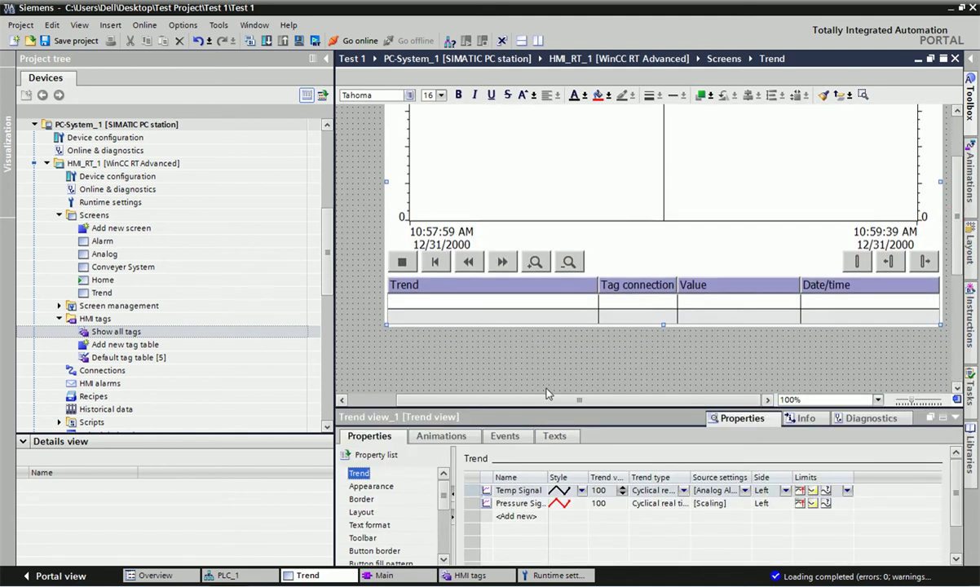
Step: Add a Home screen navigation button to the Trend screen in the free area below the trend view
double_click(550, 414)
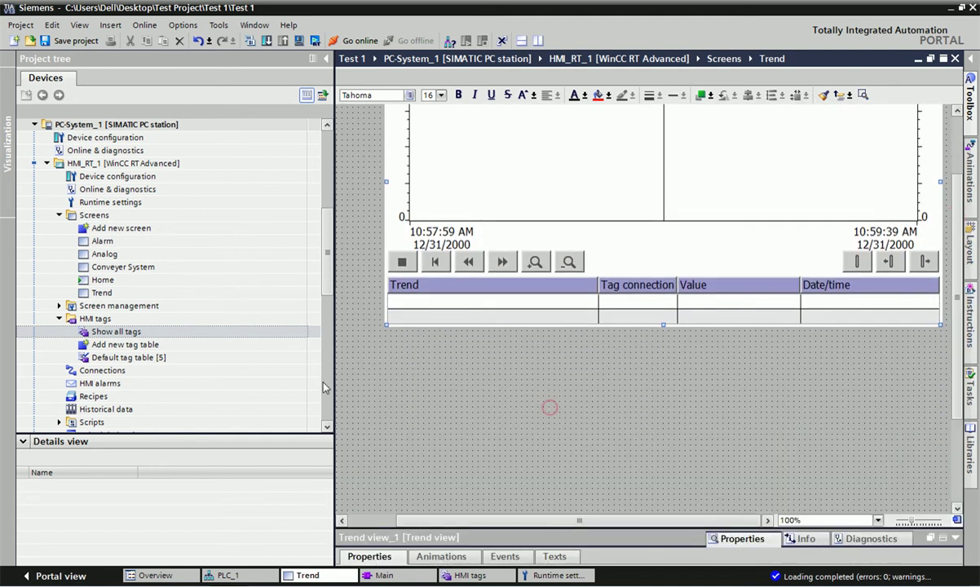
left_click_drag(335, 378, 273, 376)
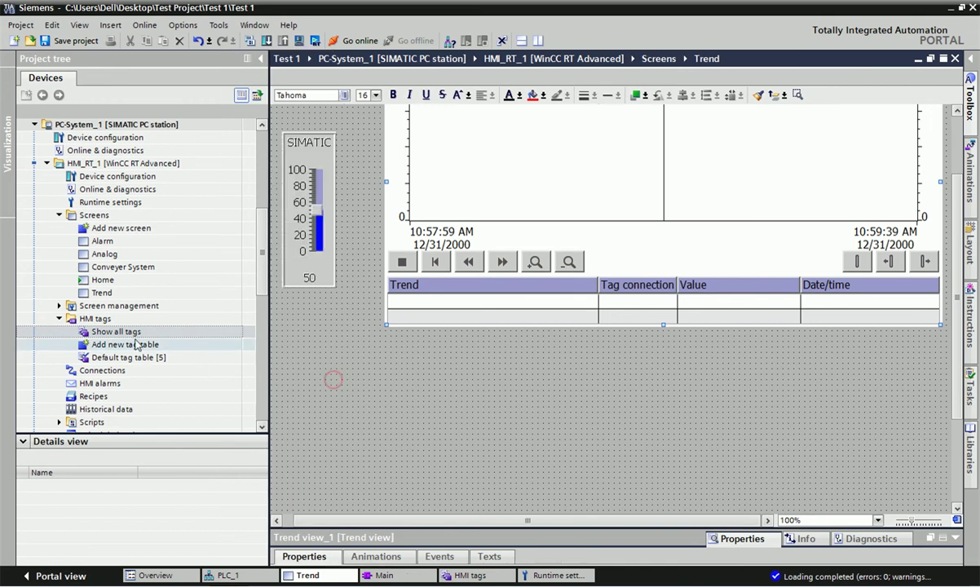
double_click(111, 281)
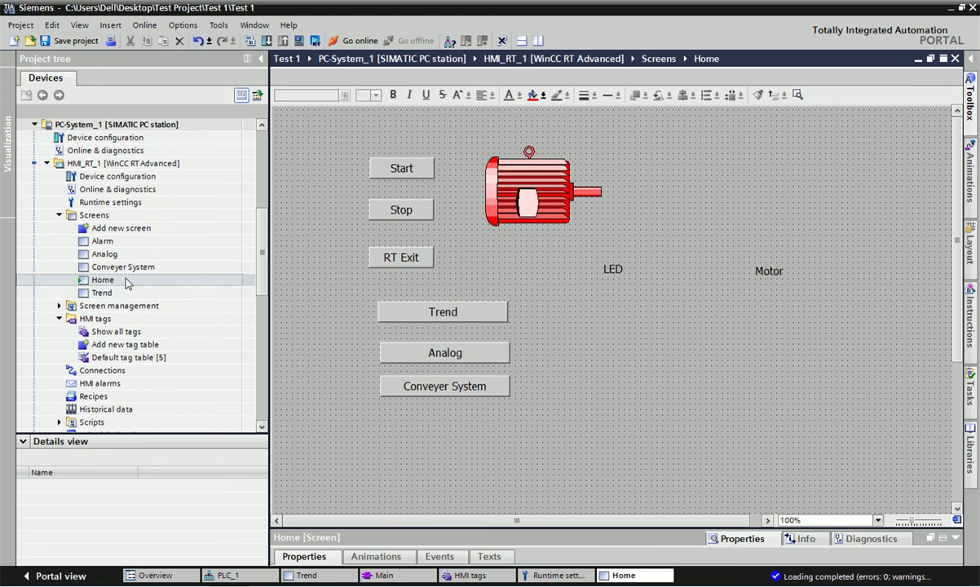
double_click(102, 293)
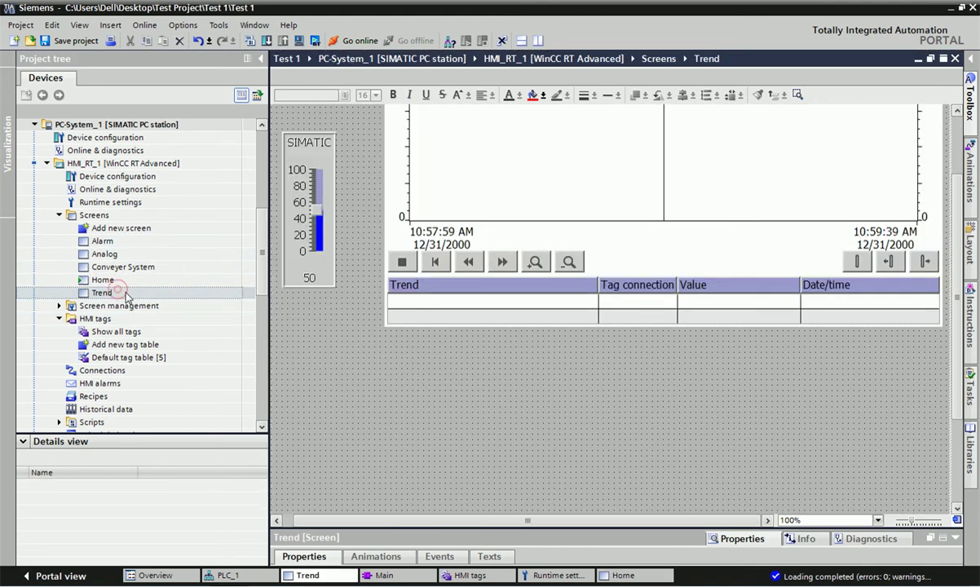
left_click(101, 283)
left_click_drag(101, 282, 401, 372)
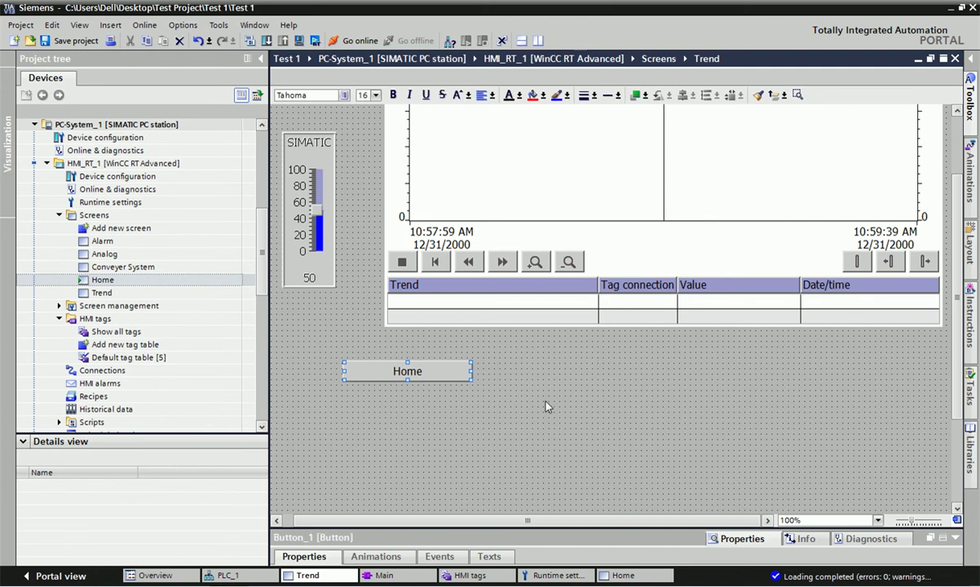
scroll(545, 406, "up", 3)
left_click(445, 296)
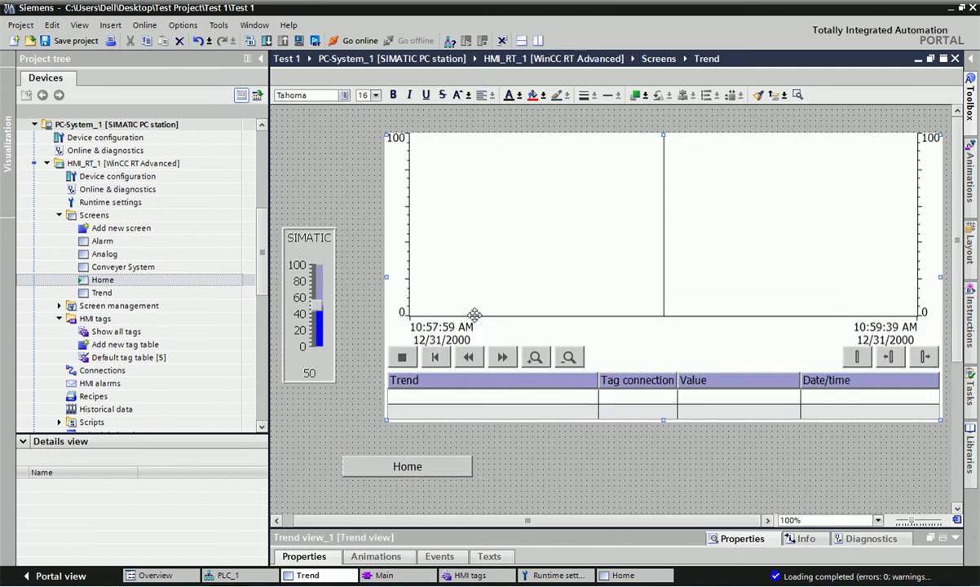
Step: Start the HMI runtime and open the Trend screen from the Home screen
left_click(314, 41)
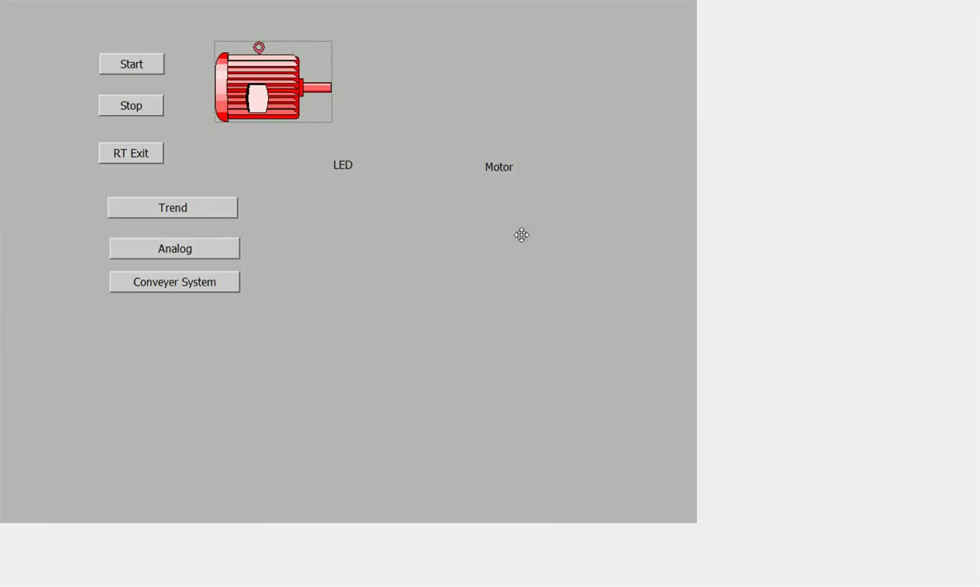
left_click(219, 214)
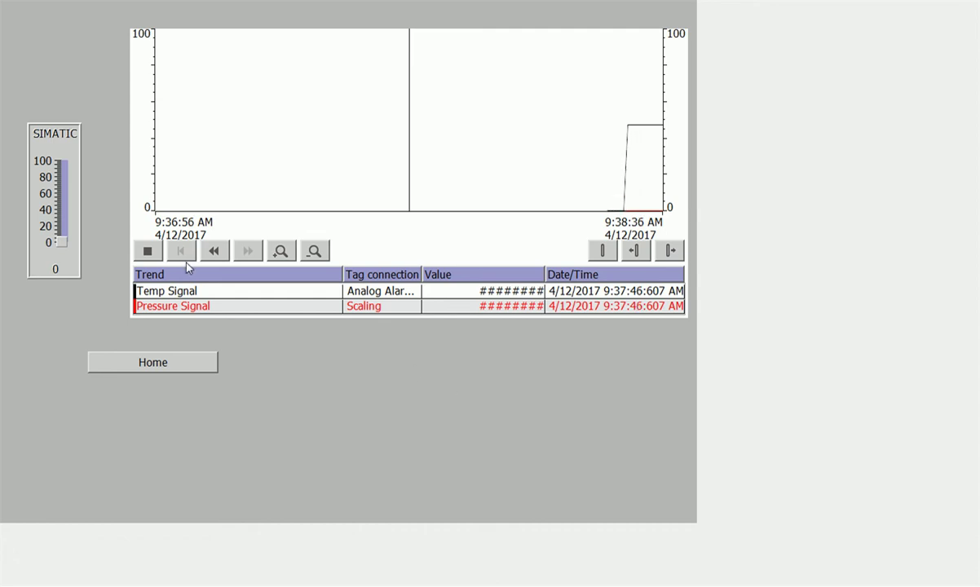
Step: Vary the slider in runtime, leaving it at 53, and widen the trend table's Tag connection column to show the full tag names
left_click_drag(65, 242, 70, 201)
left_click(499, 346)
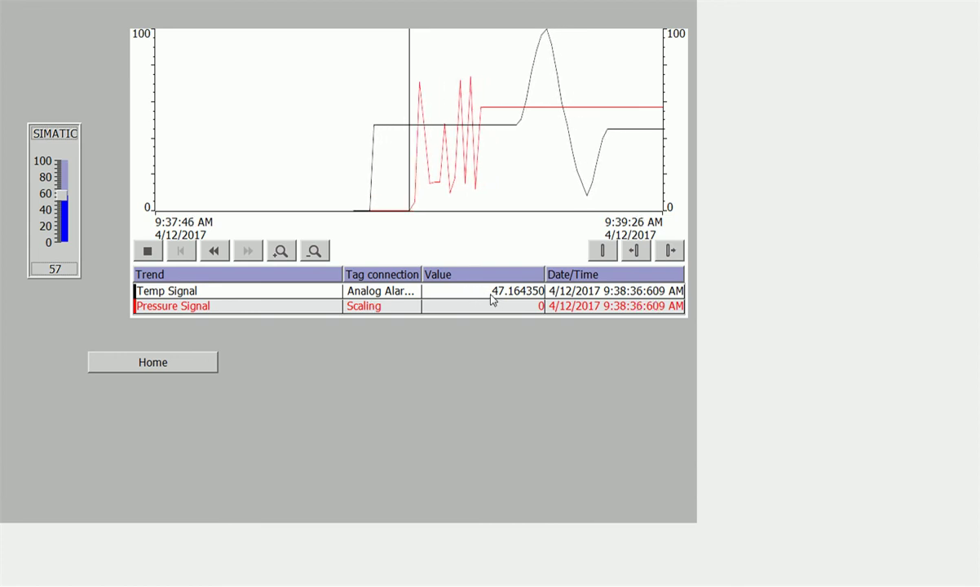
left_click(490, 295)
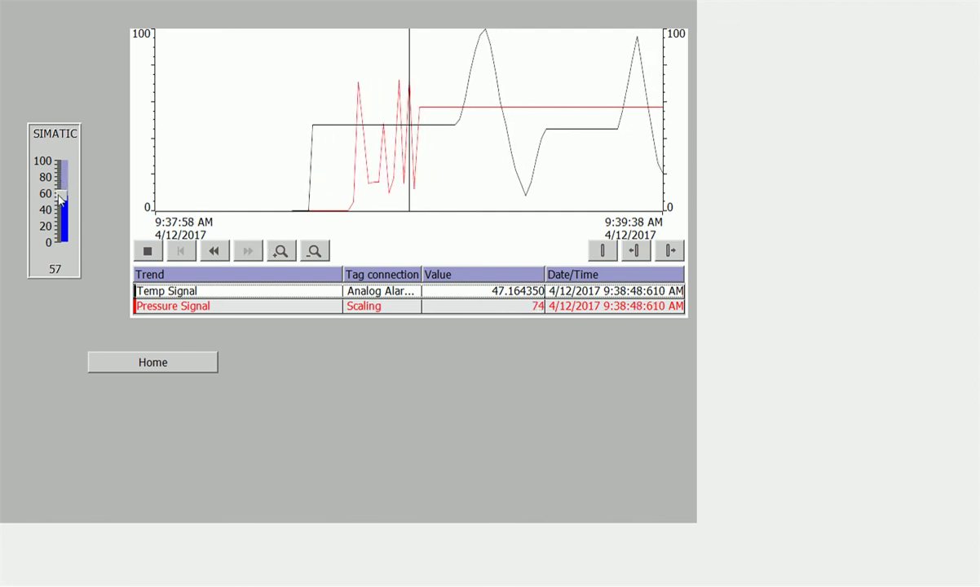
mouse_move(59, 193)
left_mouse_down()
mouse_move(58, 216)
mouse_move(59, 177)
mouse_move(58, 220)
mouse_move(58, 182)
mouse_move(58, 199)
left_mouse_up()
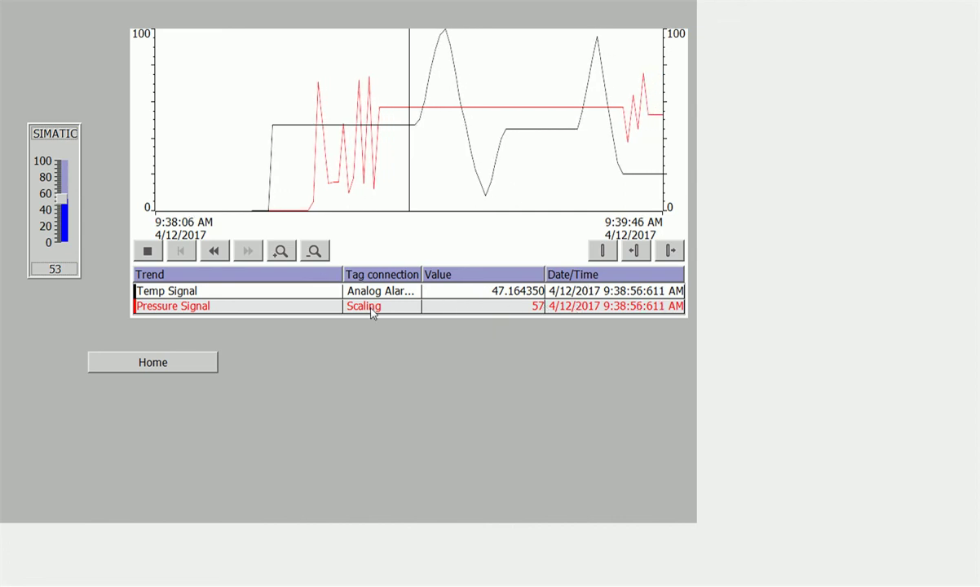
left_click_drag(422, 277, 461, 277)
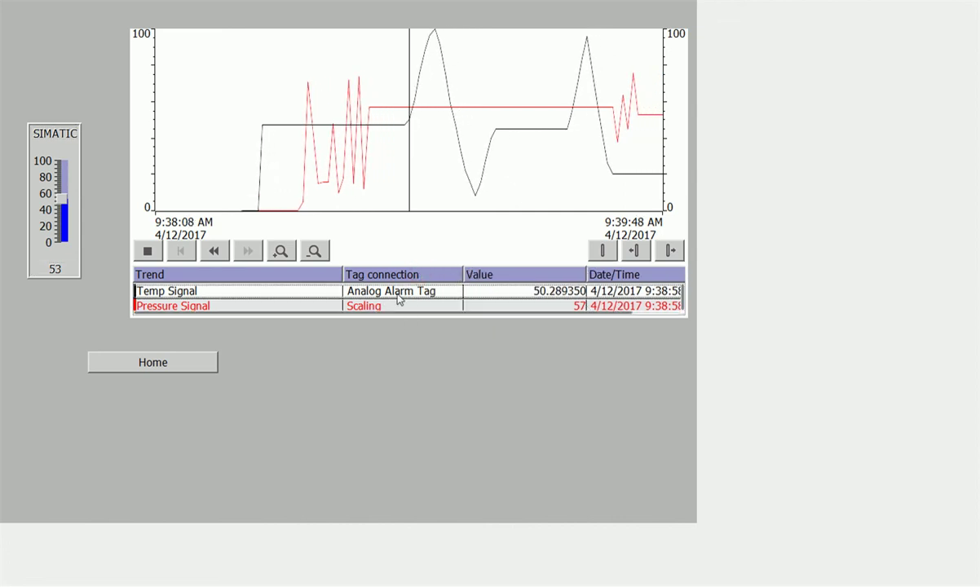